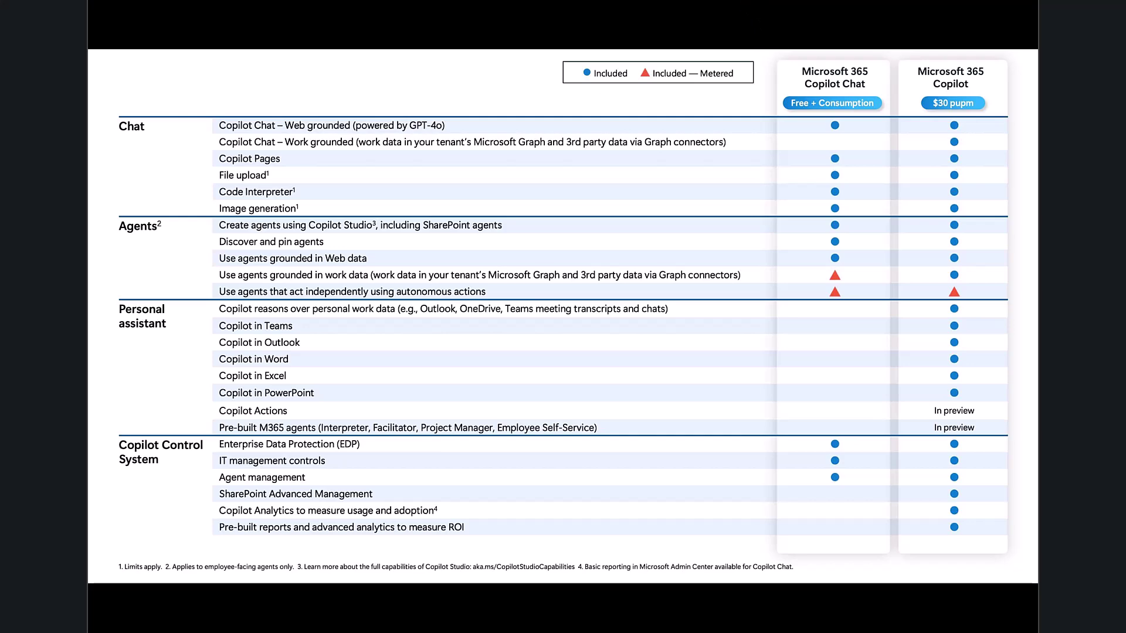
Leave the plan comparison slideshow and return to Microsoft 365 Copilot chat in Edge
{"action": "key", "text": "alt+Tab"}
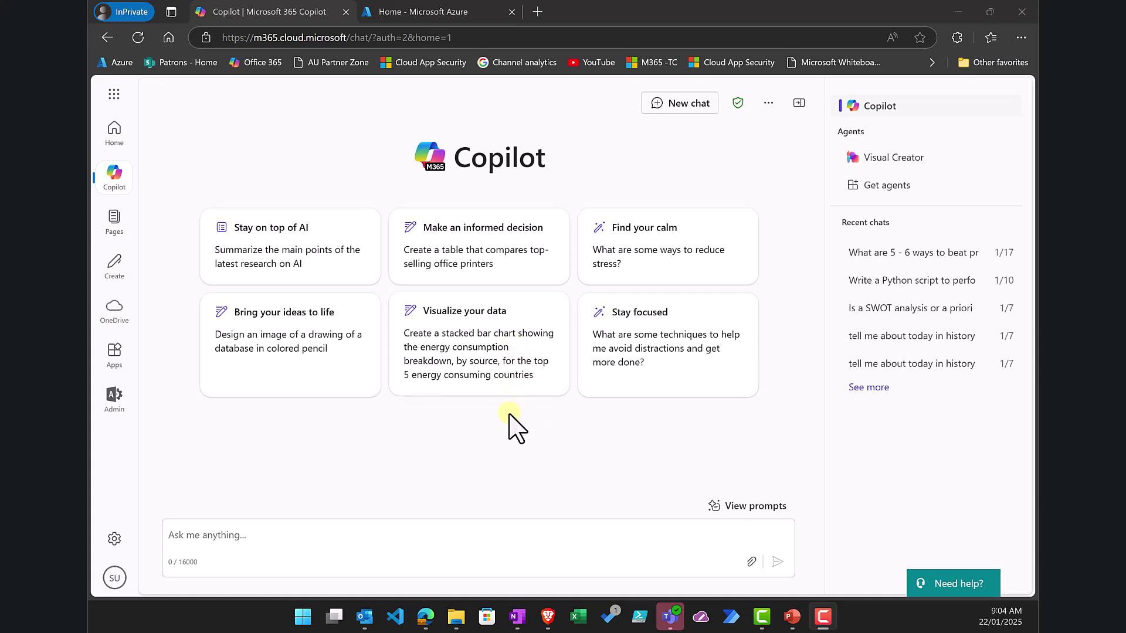
In the Azure portal, check the subscriptions, then list all 8 resource groups including CopilotChat
{"action": "left_click", "coordinate": [430, 3]}
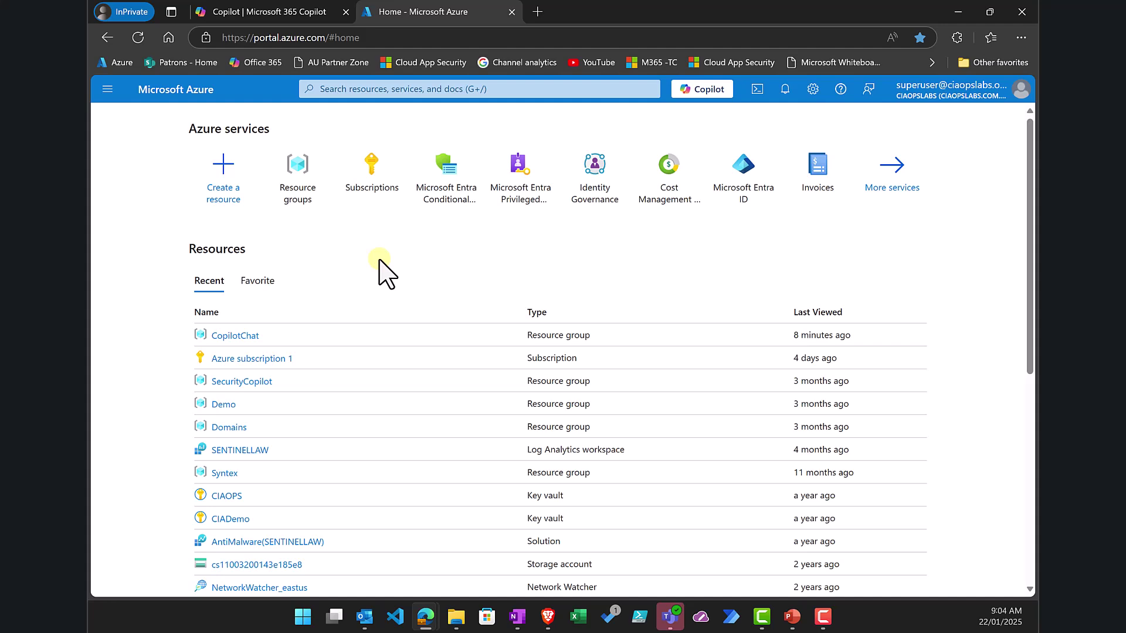
{"action": "left_click", "coordinate": [368, 167]}
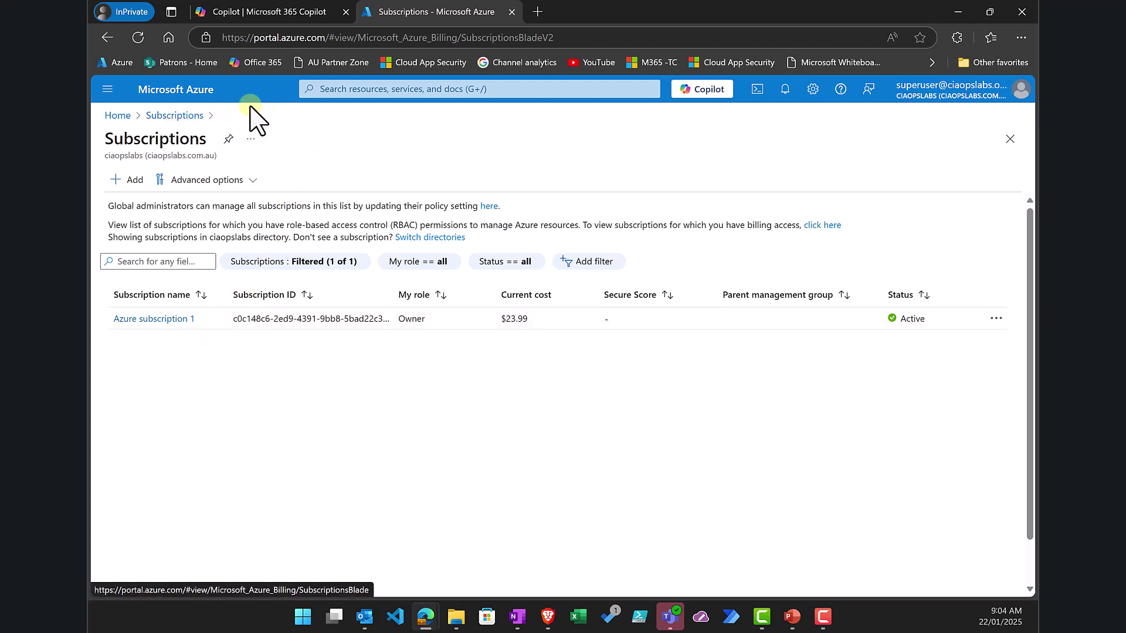
{"action": "left_click", "coordinate": [175, 89]}
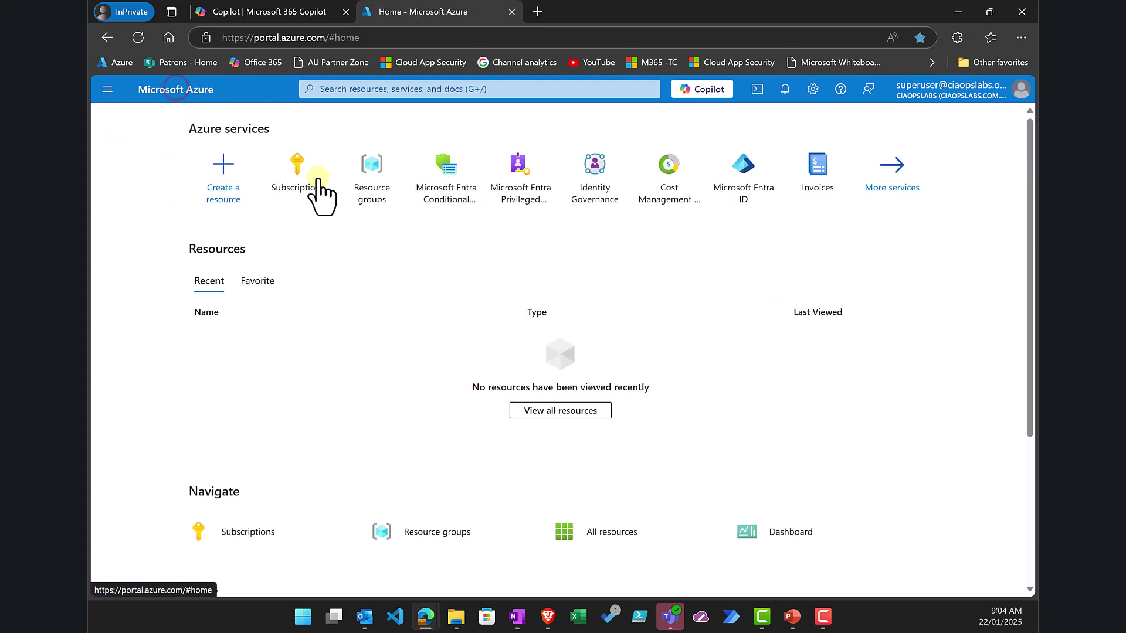
{"action": "left_click", "coordinate": [370, 175]}
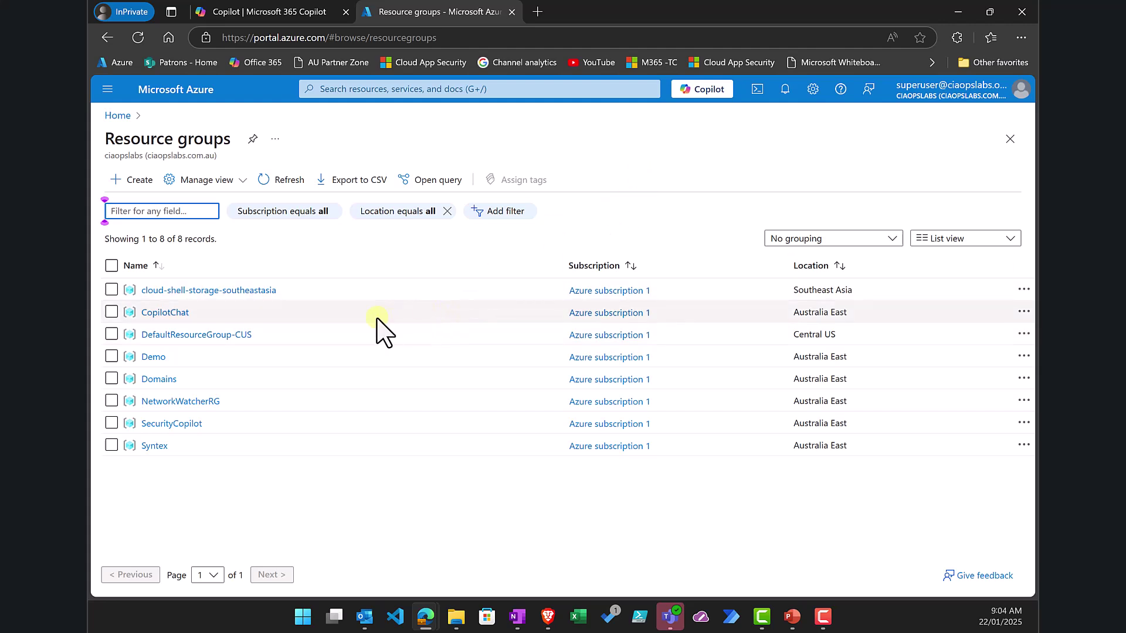
Inspect the empty CopilotChat resource group down to Cost Management, then return to Copilot chat
{"action": "left_click", "coordinate": [157, 313]}
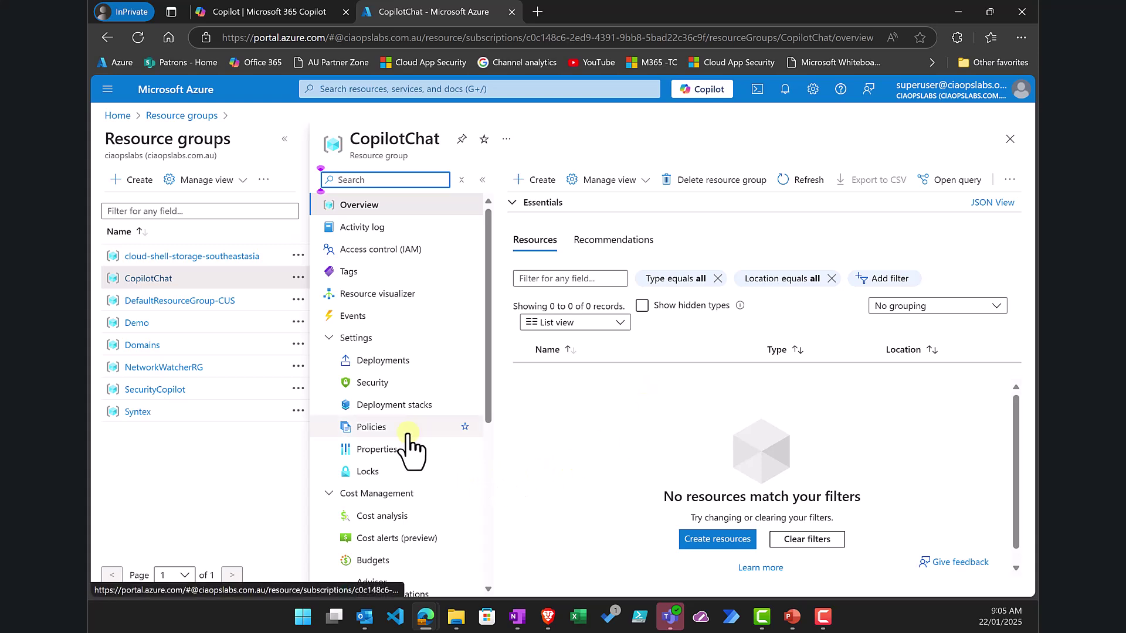
{"action": "scroll", "coordinate": [409, 438], "scroll_direction": "down", "scroll_amount": 3}
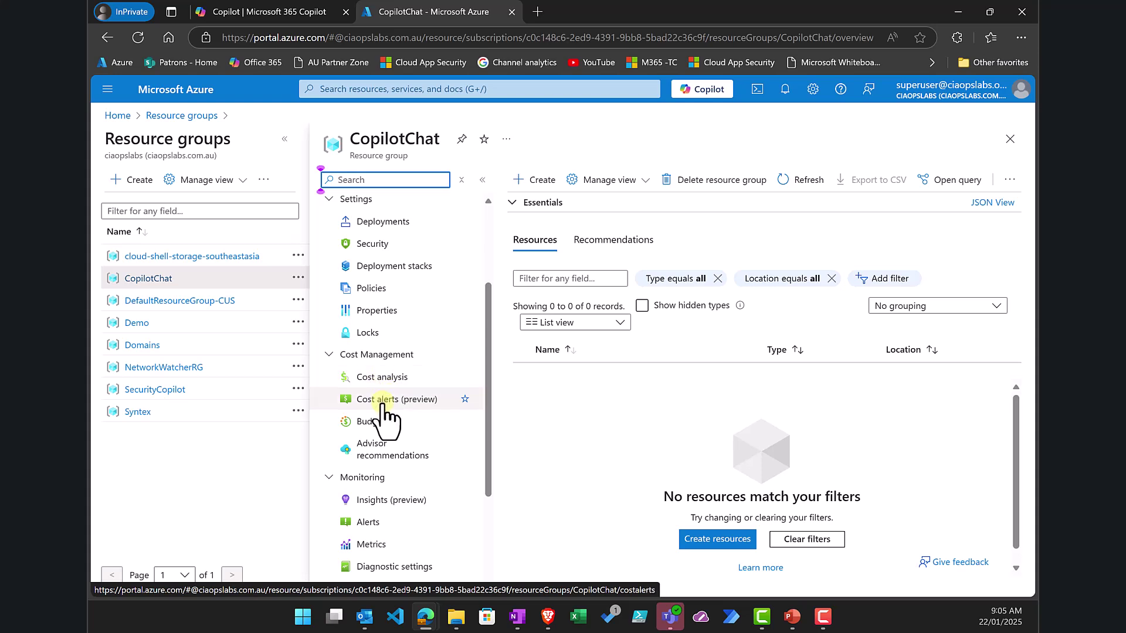
{"action": "left_click", "coordinate": [269, 12]}
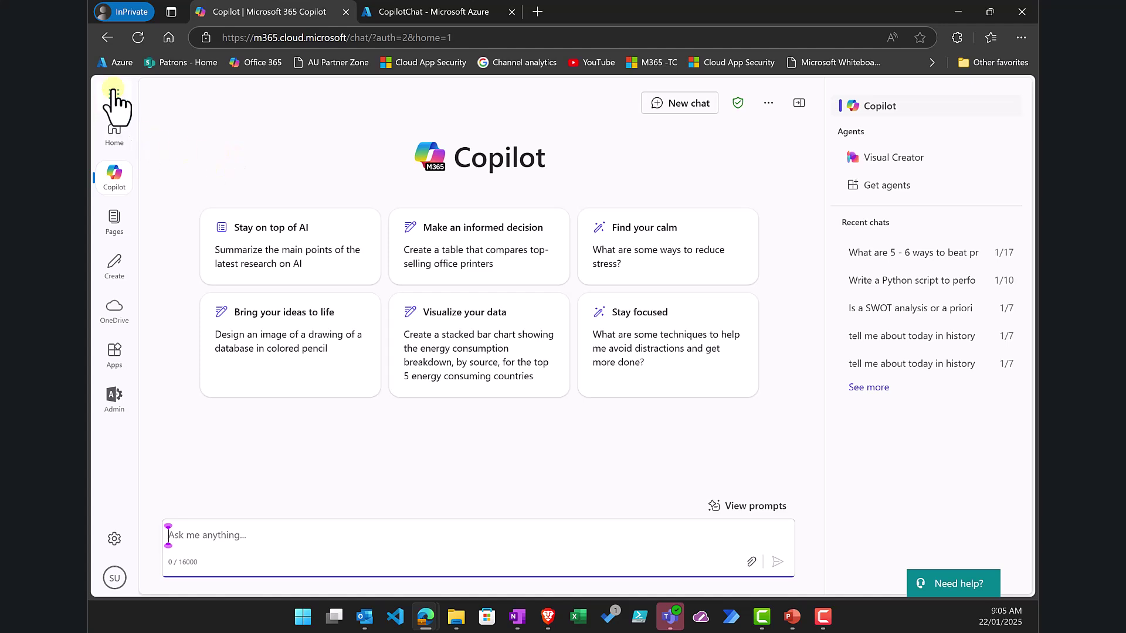
Follow Copilot settings' agent consumption meter in Microsoft 365 admin center to Power Platform billing configuration
{"action": "left_click", "coordinate": [113, 399]}
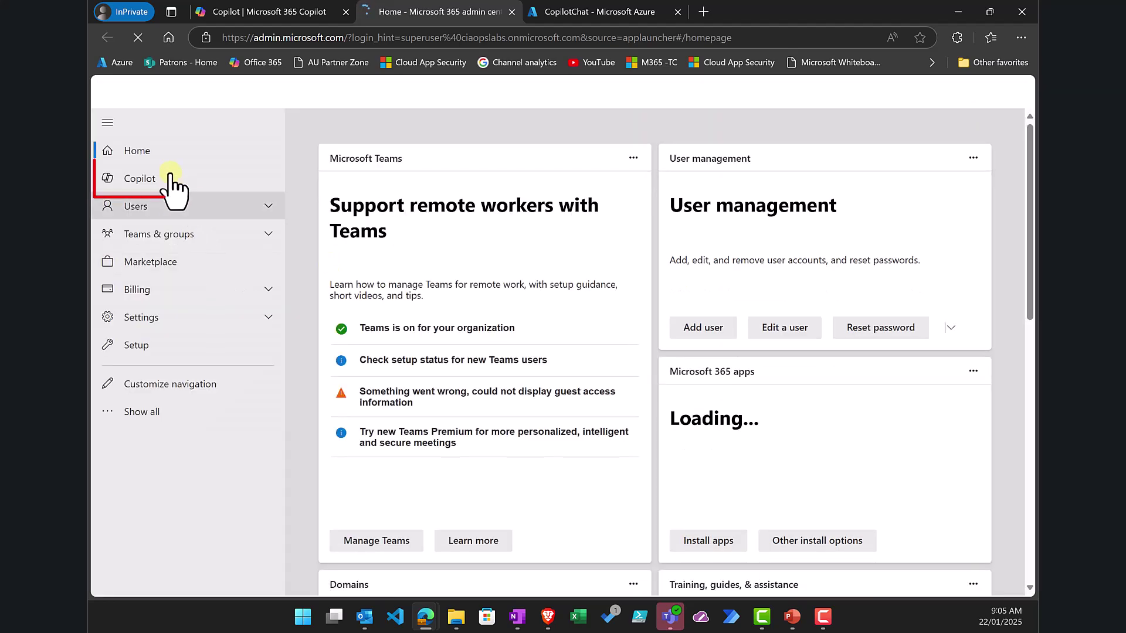
{"action": "left_click", "coordinate": [158, 180]}
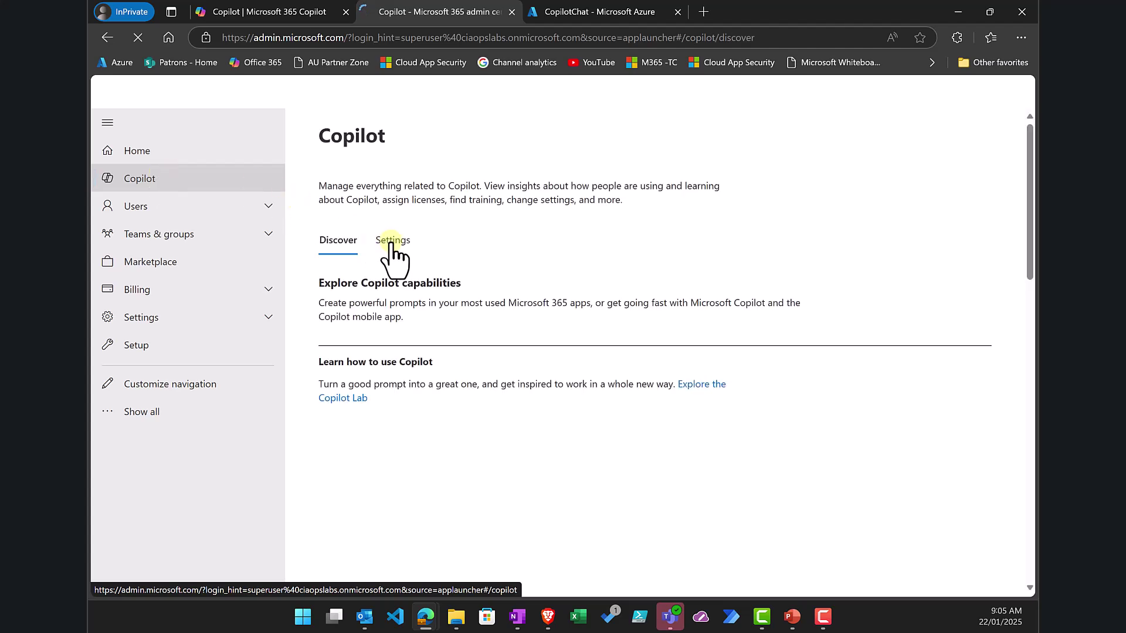
{"action": "left_click", "coordinate": [399, 241]}
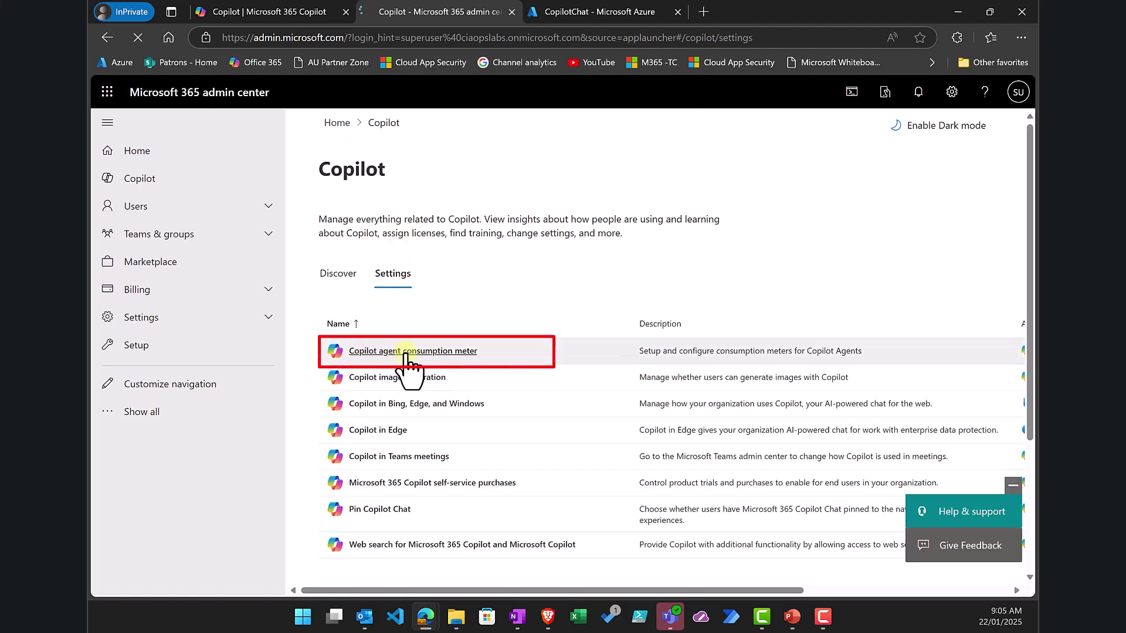
{"action": "left_click", "coordinate": [405, 351]}
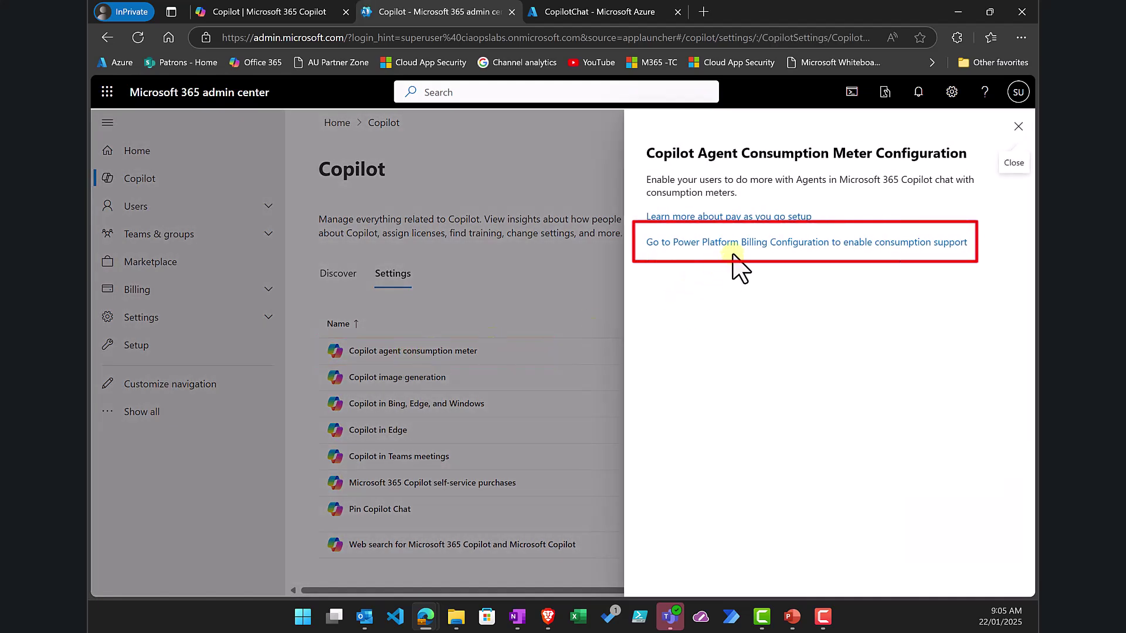
{"action": "left_click", "coordinate": [670, 244]}
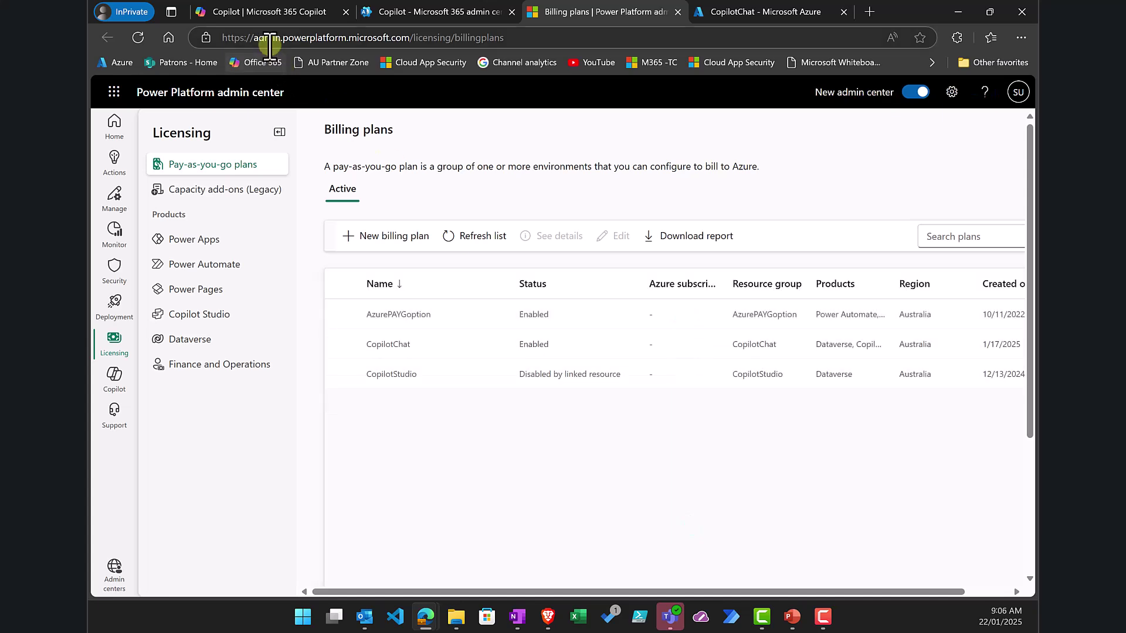
Sort billing plans by name, review the CopilotChat plan's details, and start a new billing plan
{"action": "left_click", "coordinate": [394, 267]}
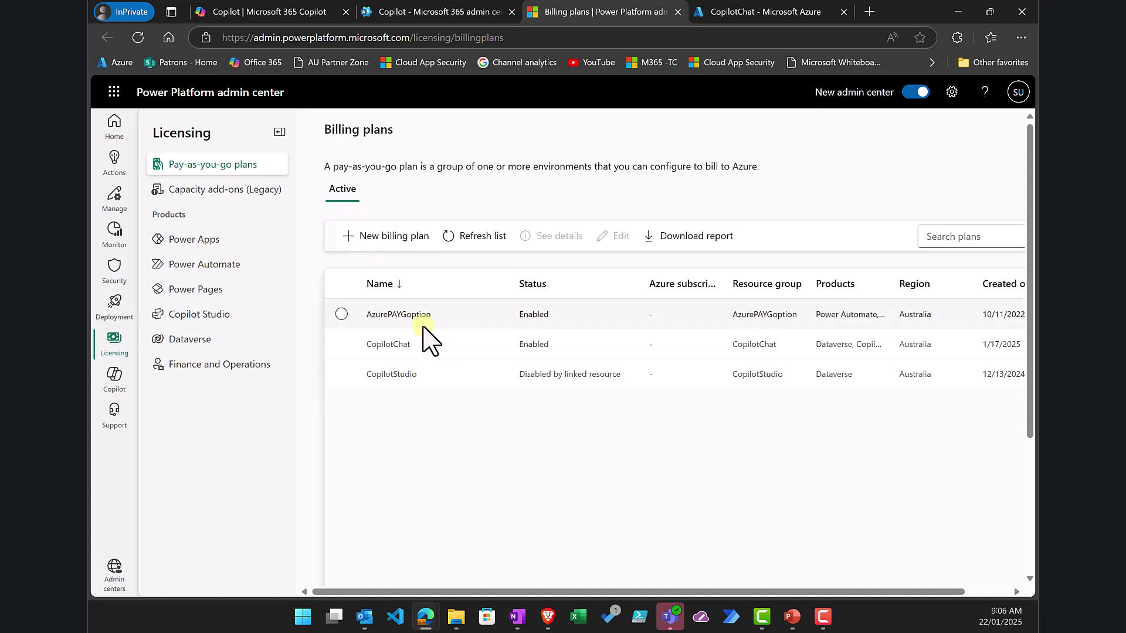
{"action": "left_click", "coordinate": [385, 346]}
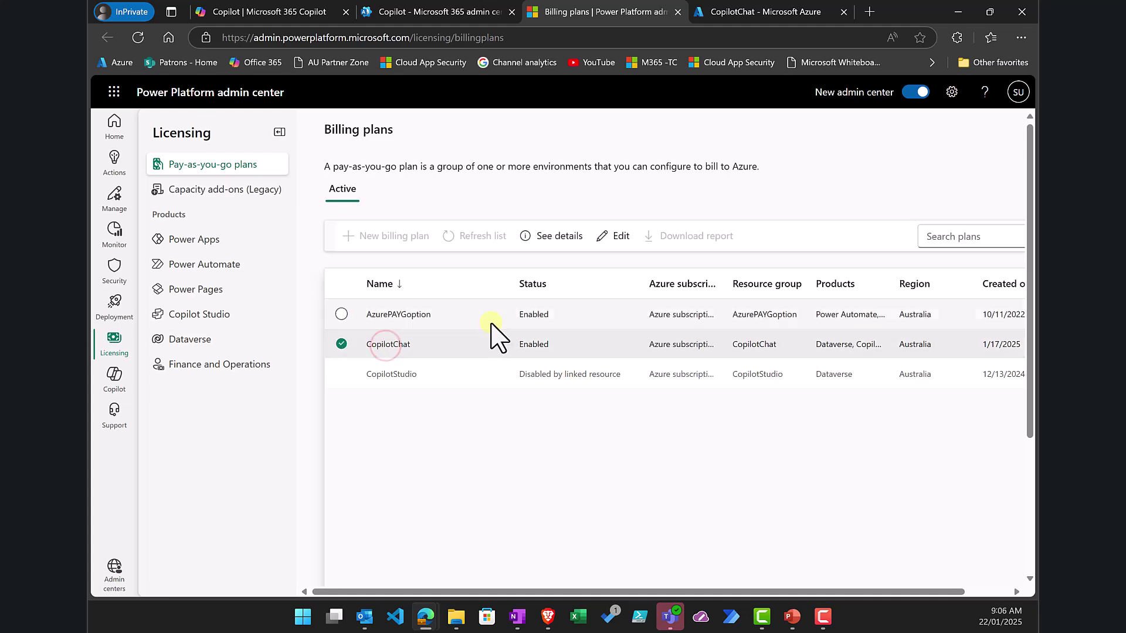
{"action": "left_click", "coordinate": [558, 236]}
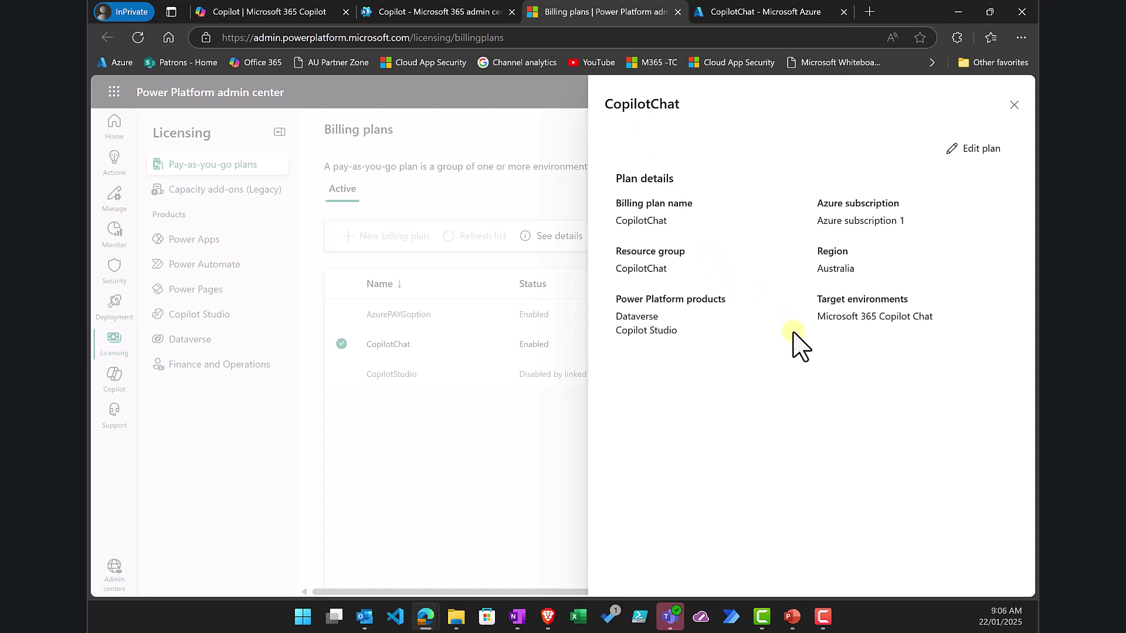
{"action": "left_click", "coordinate": [1014, 105]}
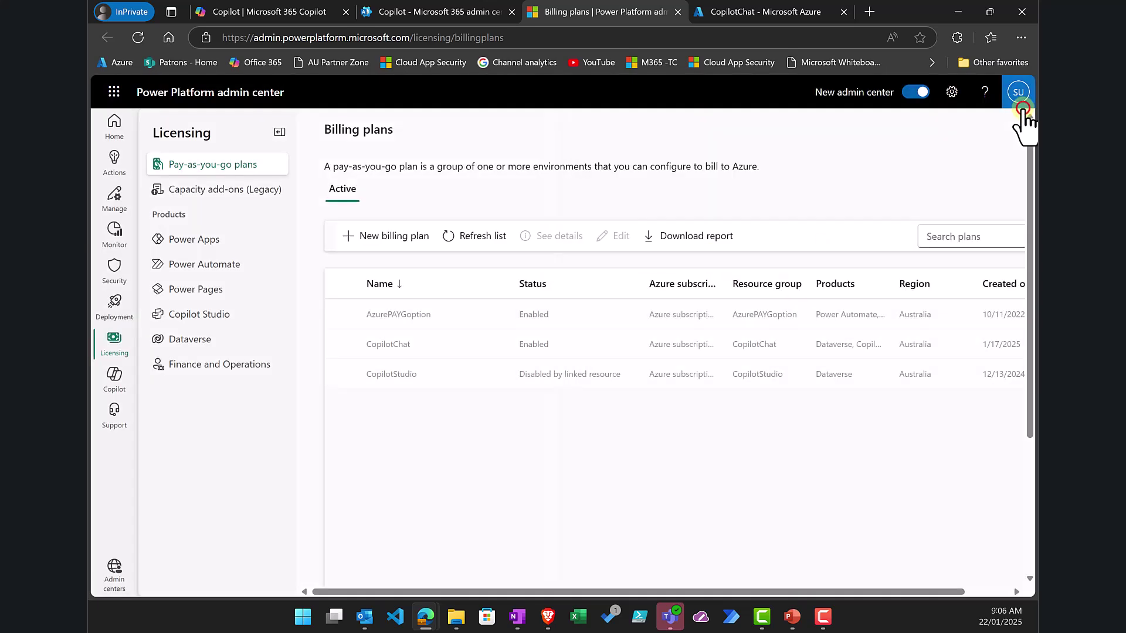
{"action": "left_click", "coordinate": [384, 242]}
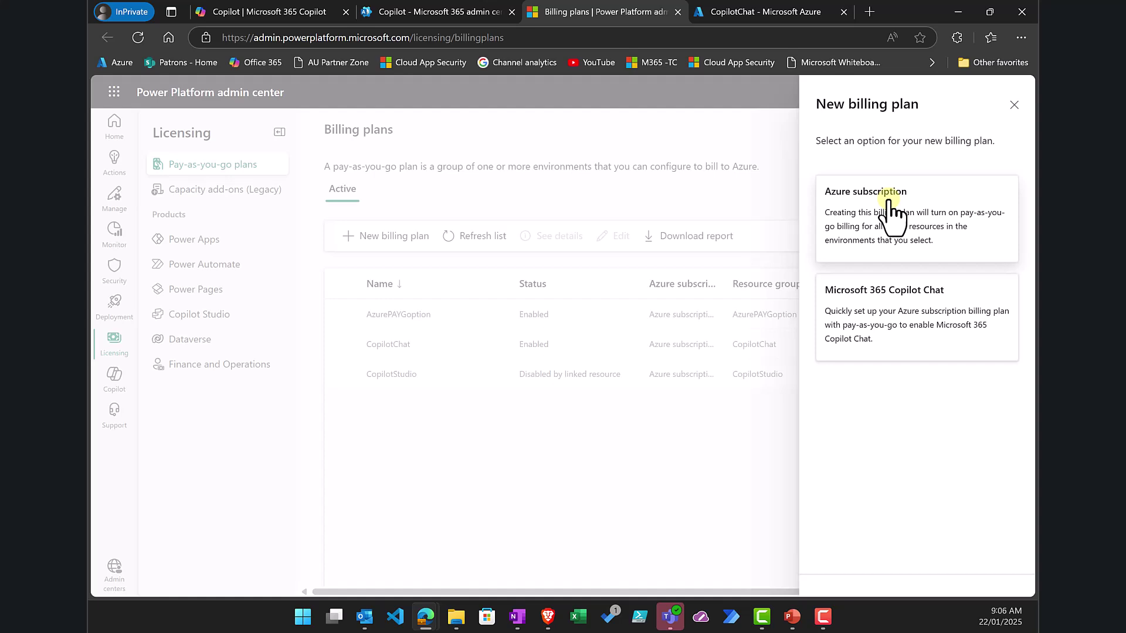
Draft a Microsoft 365 Copilot Chat plan using Azure subscription 1 and resource group CopilotChat
{"action": "left_click", "coordinate": [888, 314]}
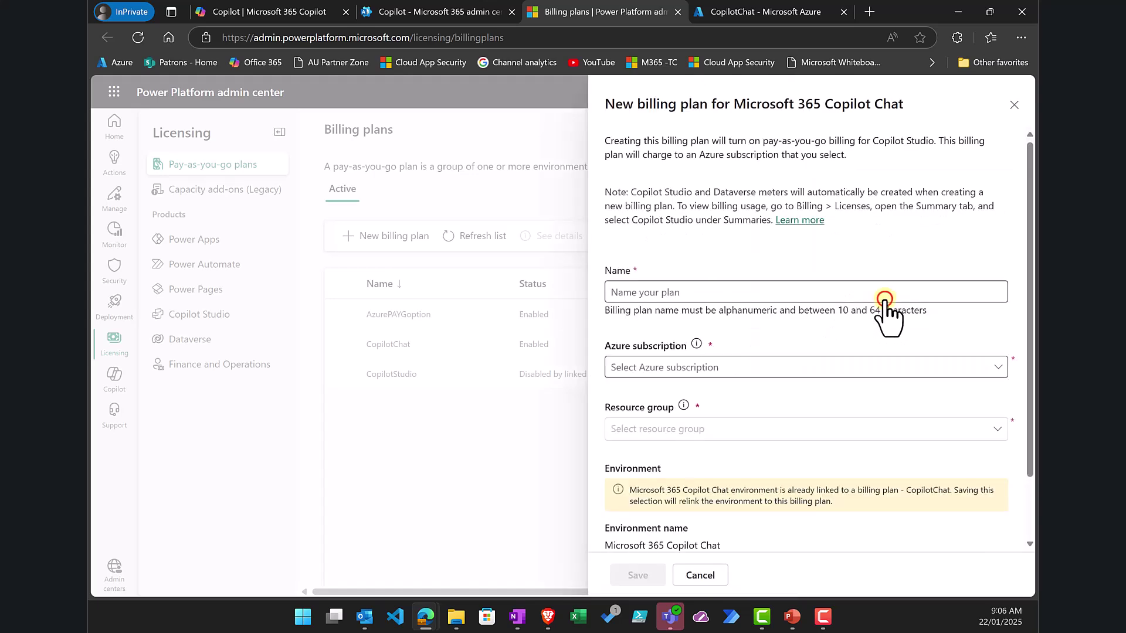
{"action": "left_click", "coordinate": [725, 296]}
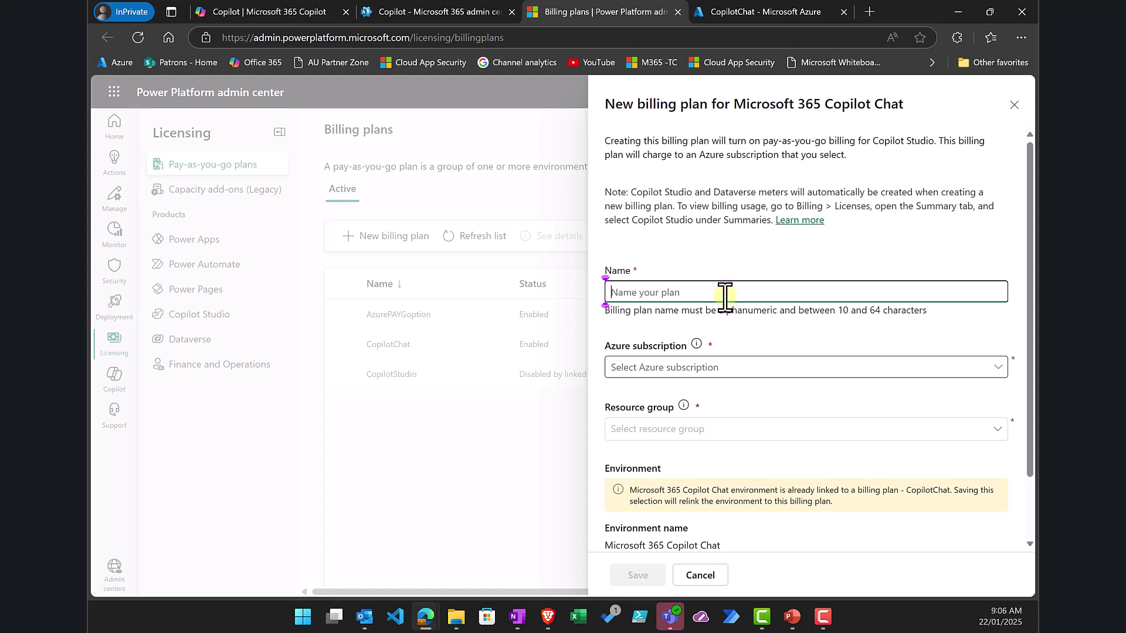
{"action": "left_click", "coordinate": [729, 370]}
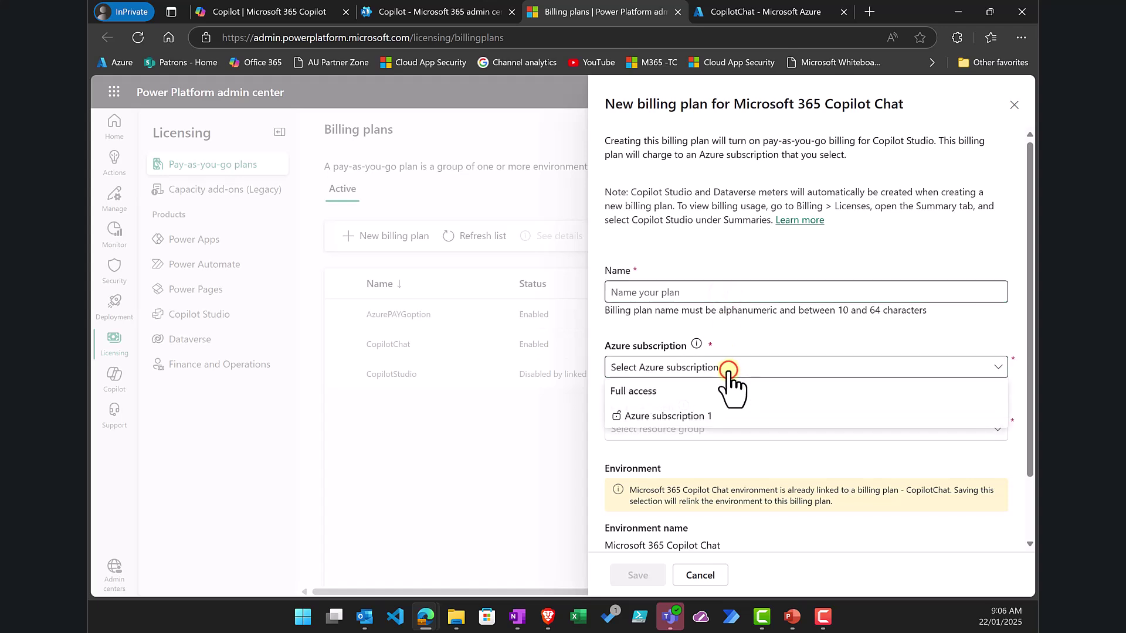
{"action": "left_click", "coordinate": [702, 417]}
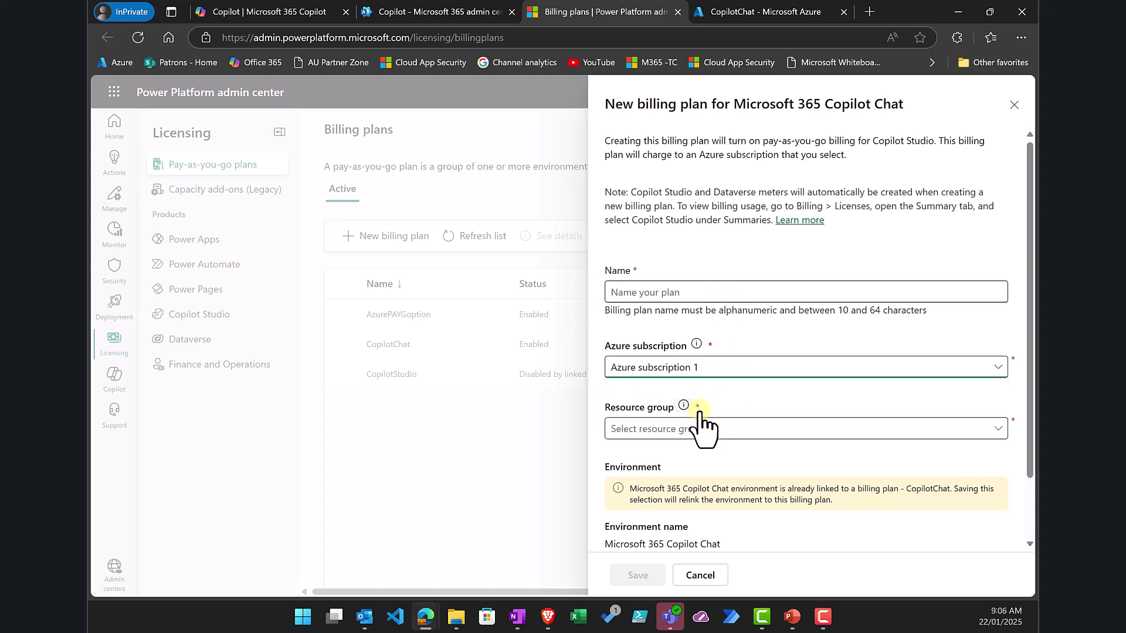
{"action": "left_click", "coordinate": [701, 428]}
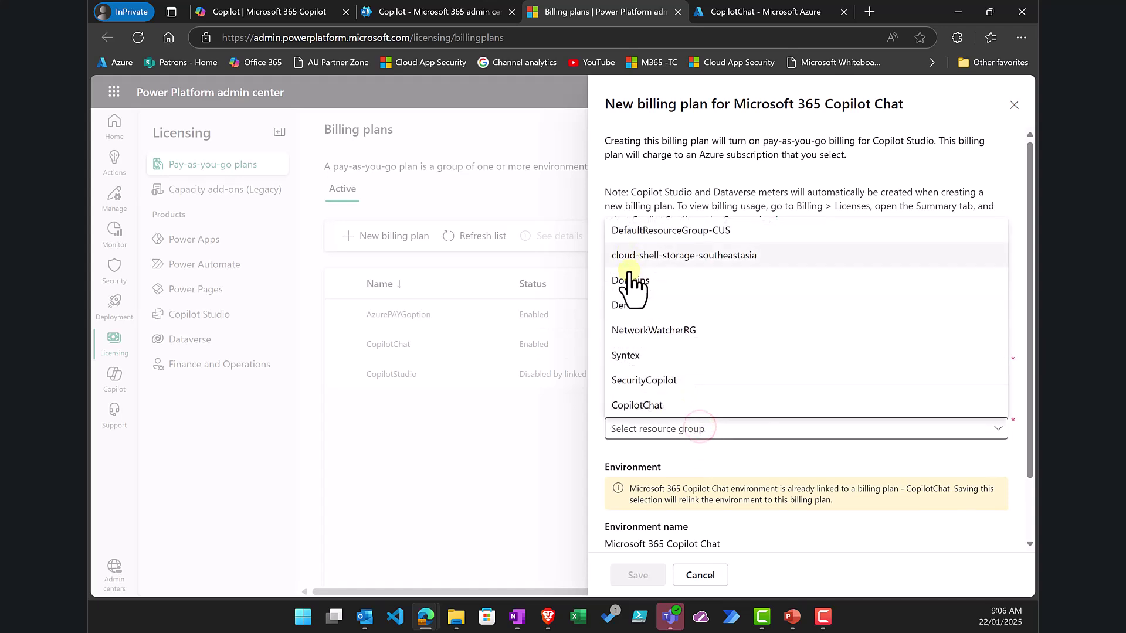
{"action": "left_click", "coordinate": [664, 407]}
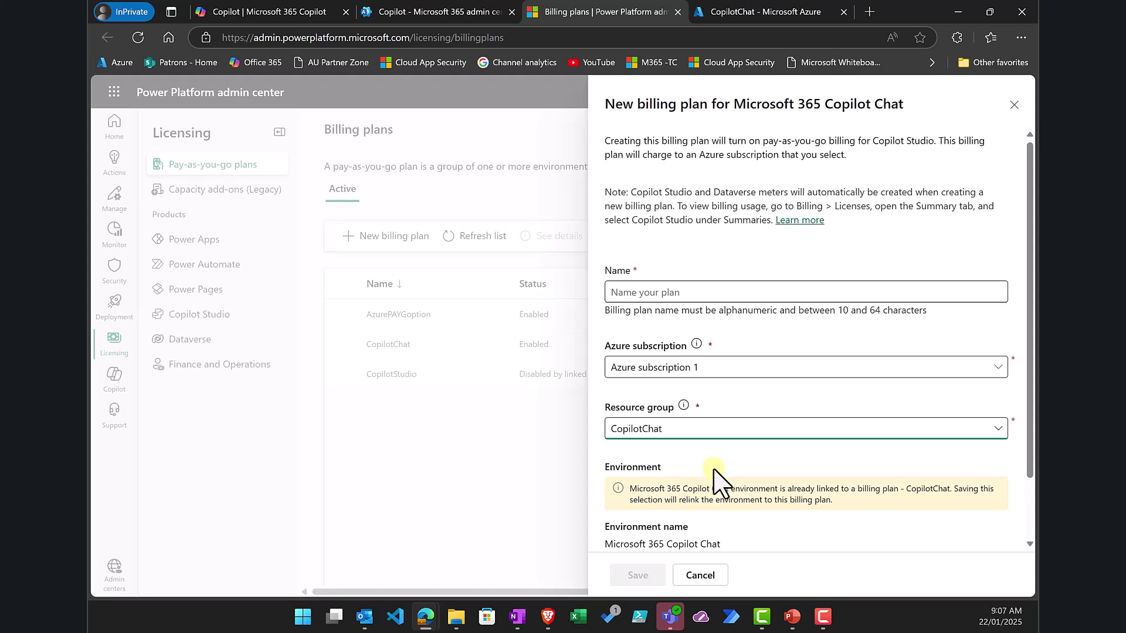
Review the Microsoft 365 Copilot Chat environment, cancel the form, and reselect the CopilotChat plan
{"action": "scroll", "coordinate": [754, 458], "scroll_direction": "down", "scroll_amount": 2}
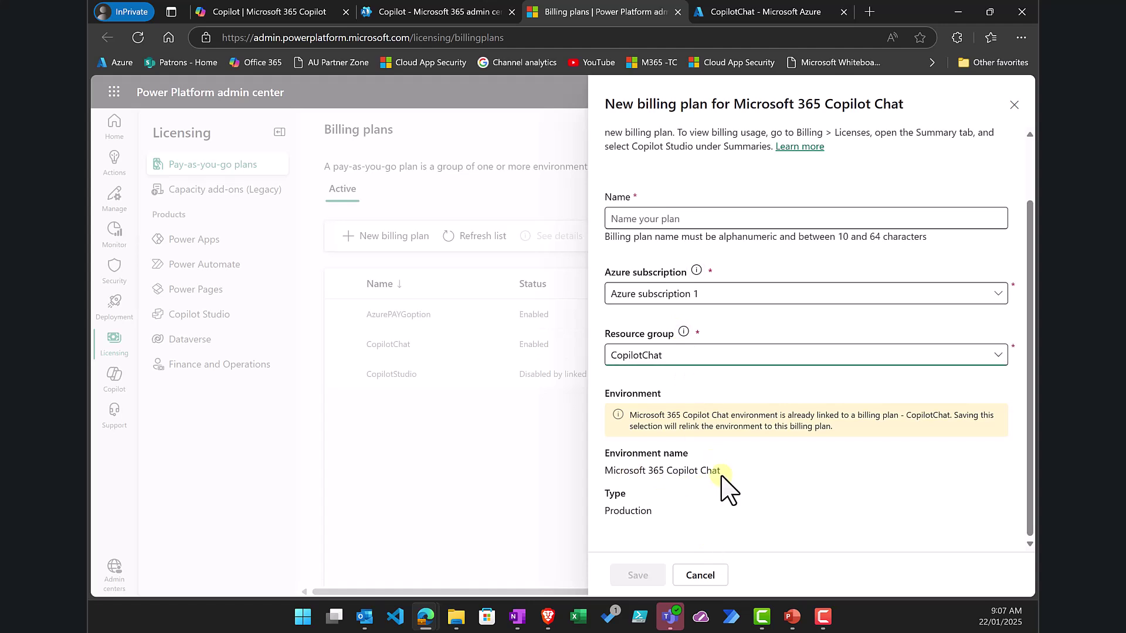
{"action": "left_click_drag", "start_coordinate": [723, 472], "coordinate": [604, 472]}
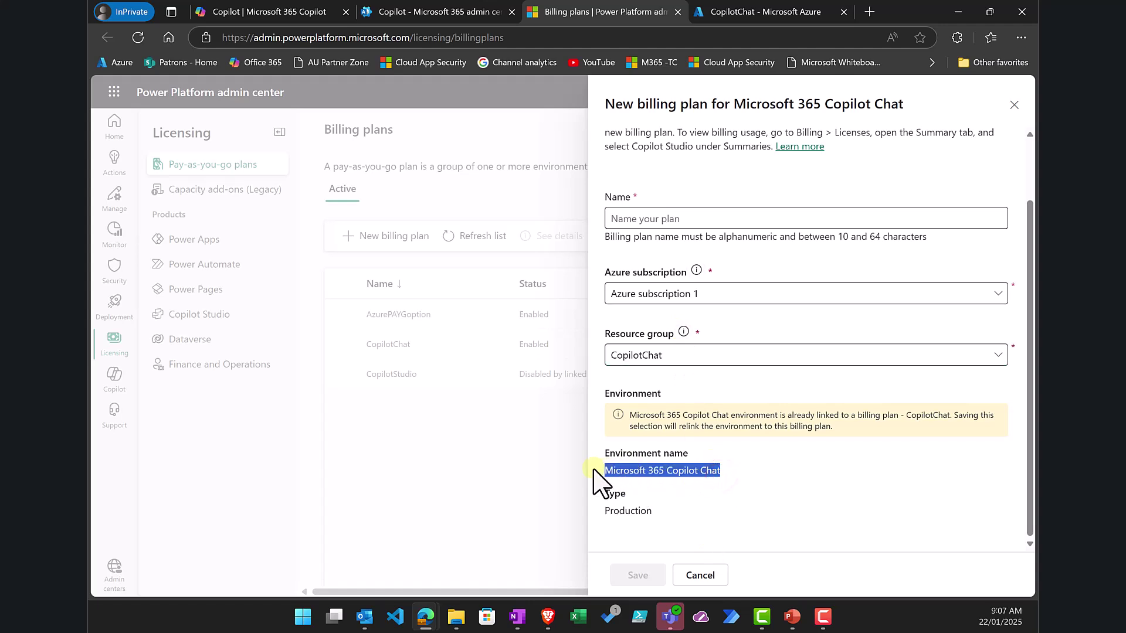
{"action": "left_click", "coordinate": [654, 517]}
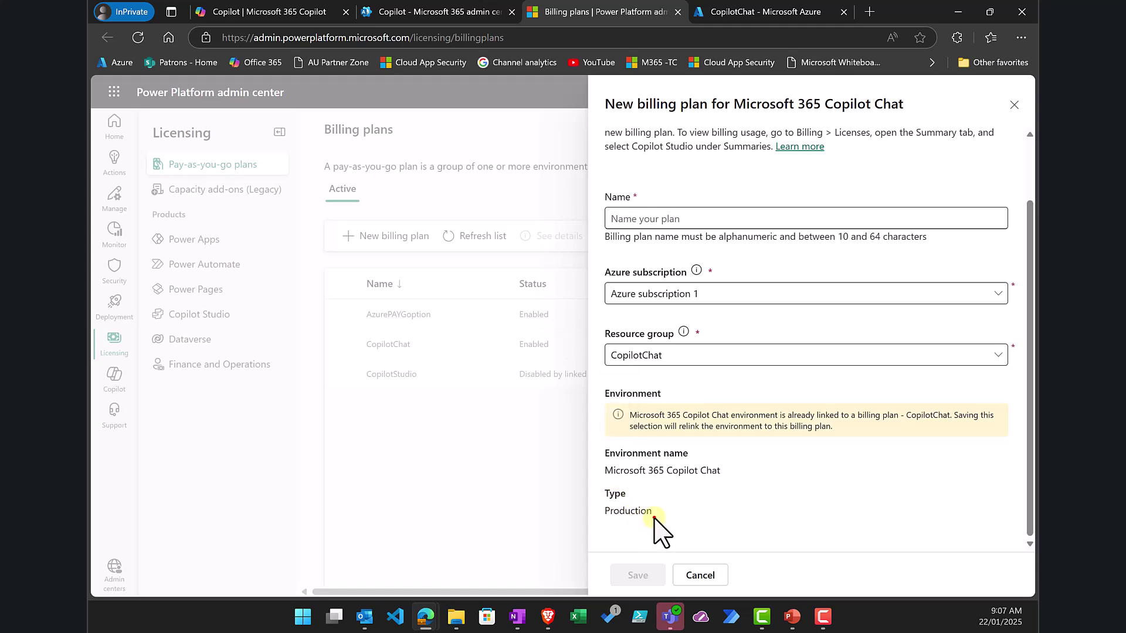
{"action": "left_click", "coordinate": [703, 575]}
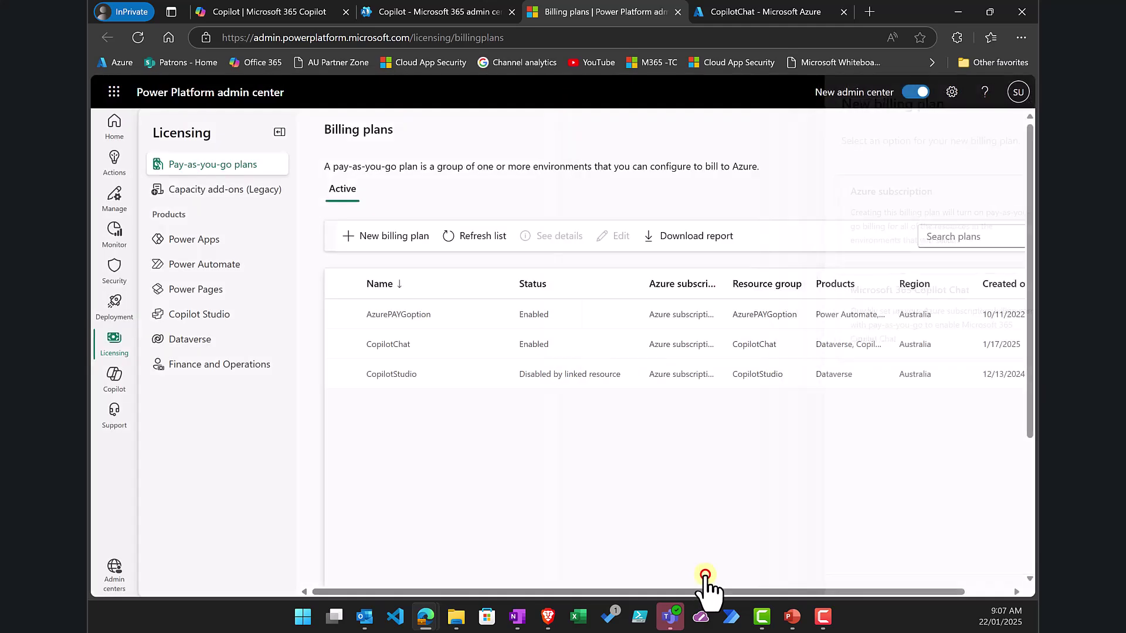
{"action": "left_click", "coordinate": [398, 346]}
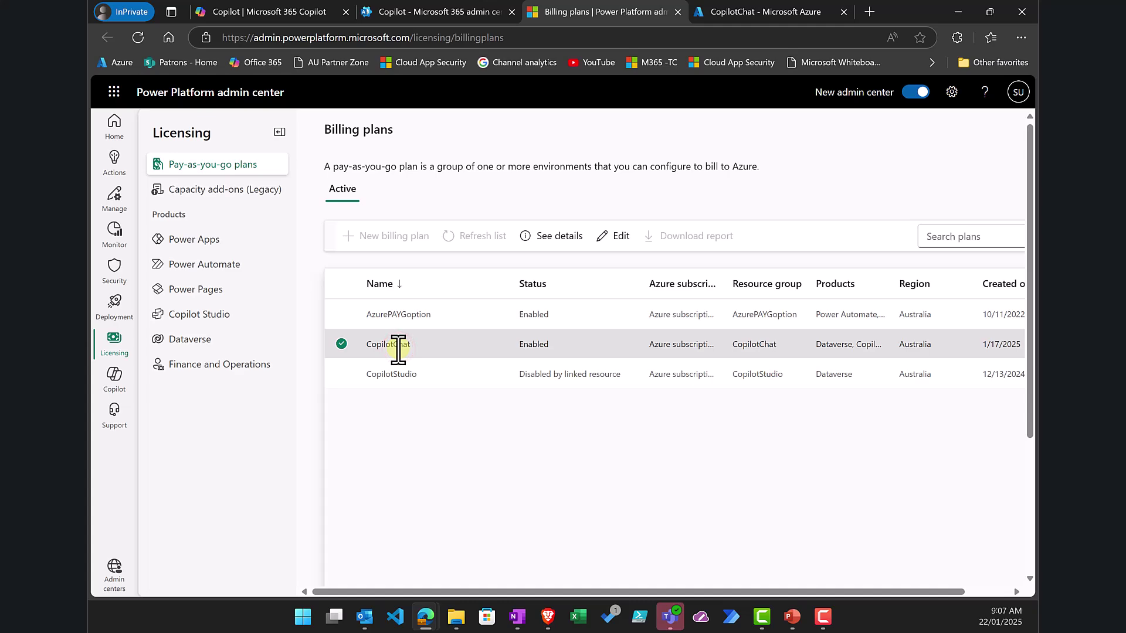
{"action": "left_click", "coordinate": [552, 235]}
{"action": "left_click", "coordinate": [616, 237]}
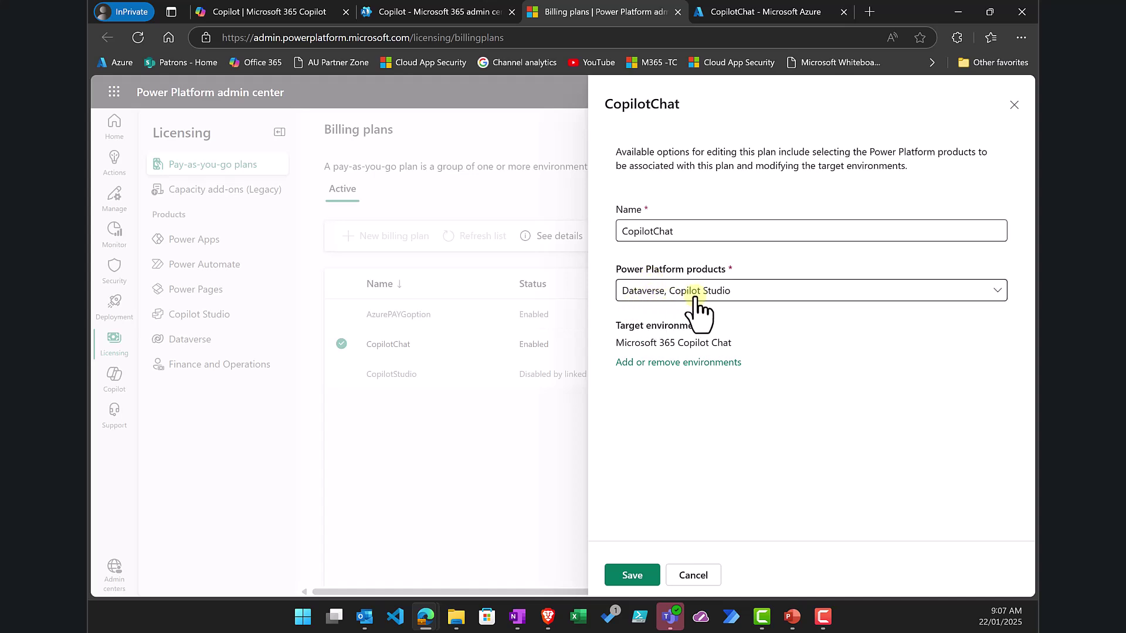
{"action": "left_click", "coordinate": [1014, 104]}
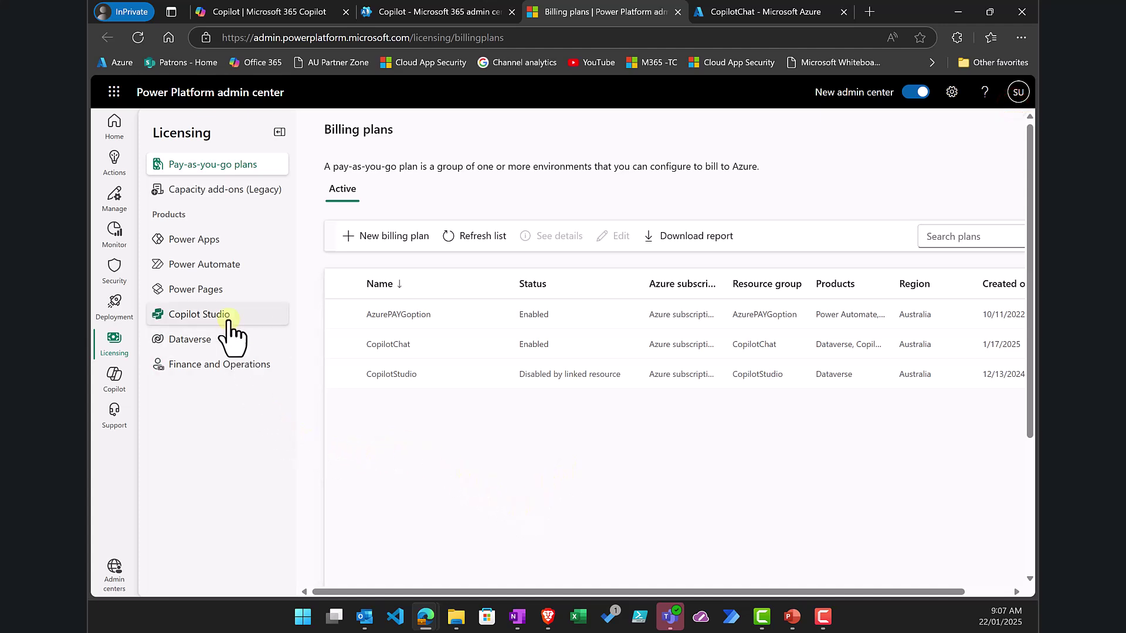
Review Copilot Studio licensing: one billing plan, zero pay-as-you-go messages, and per-environment message capacity
{"action": "left_click", "coordinate": [212, 311]}
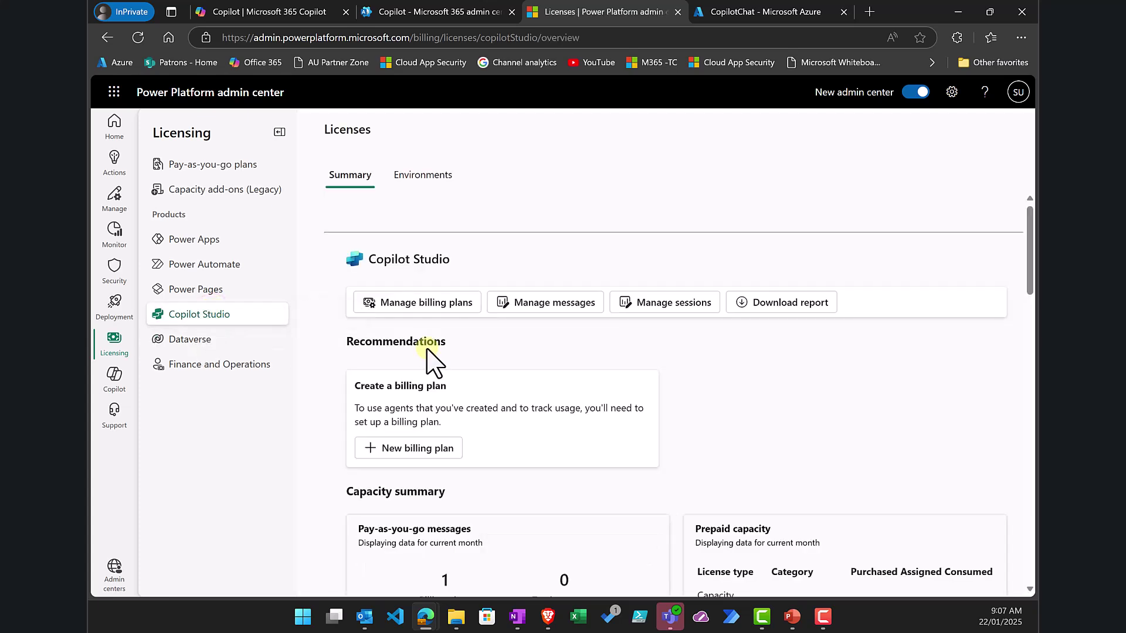
{"action": "left_click", "coordinate": [539, 306]}
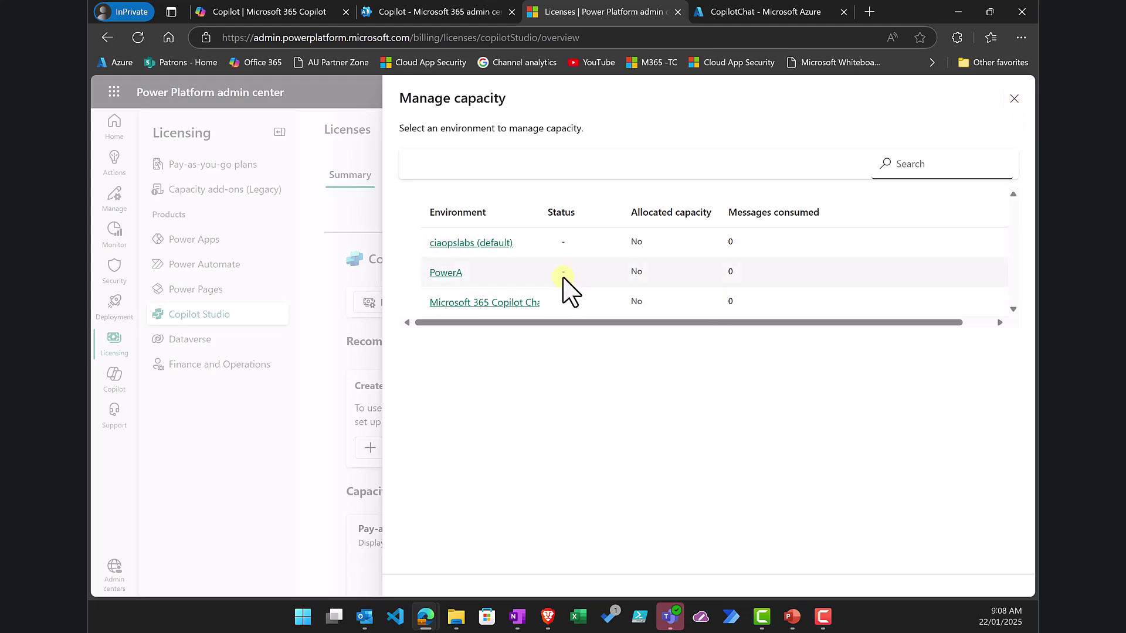
{"action": "left_click", "coordinate": [1013, 98]}
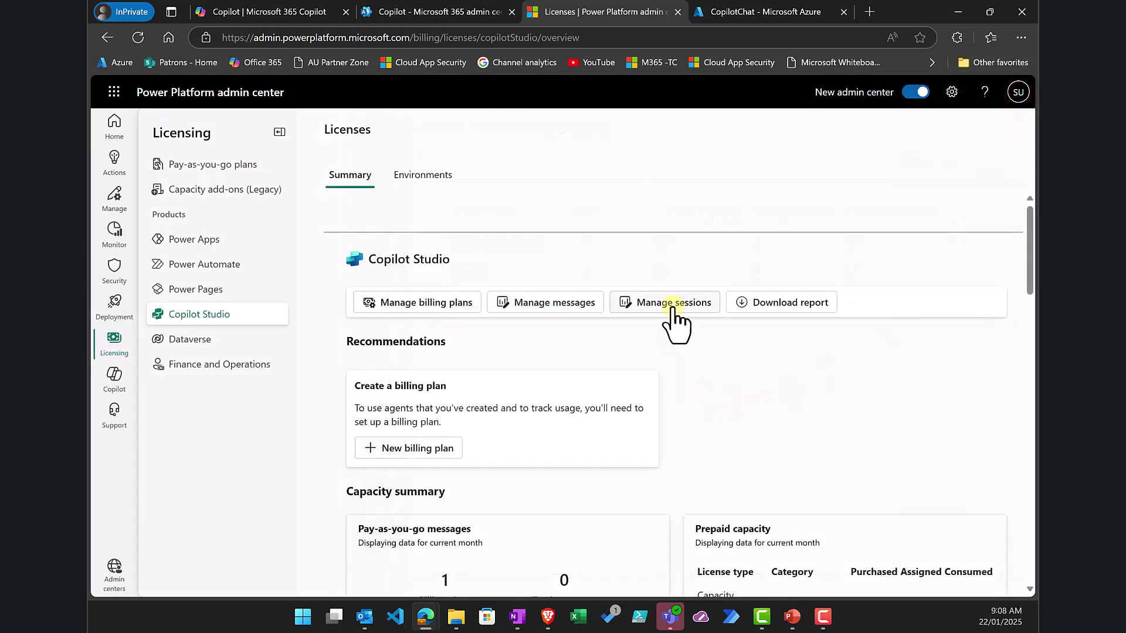
{"action": "scroll", "coordinate": [616, 416], "scroll_direction": "down", "scroll_amount": 6}
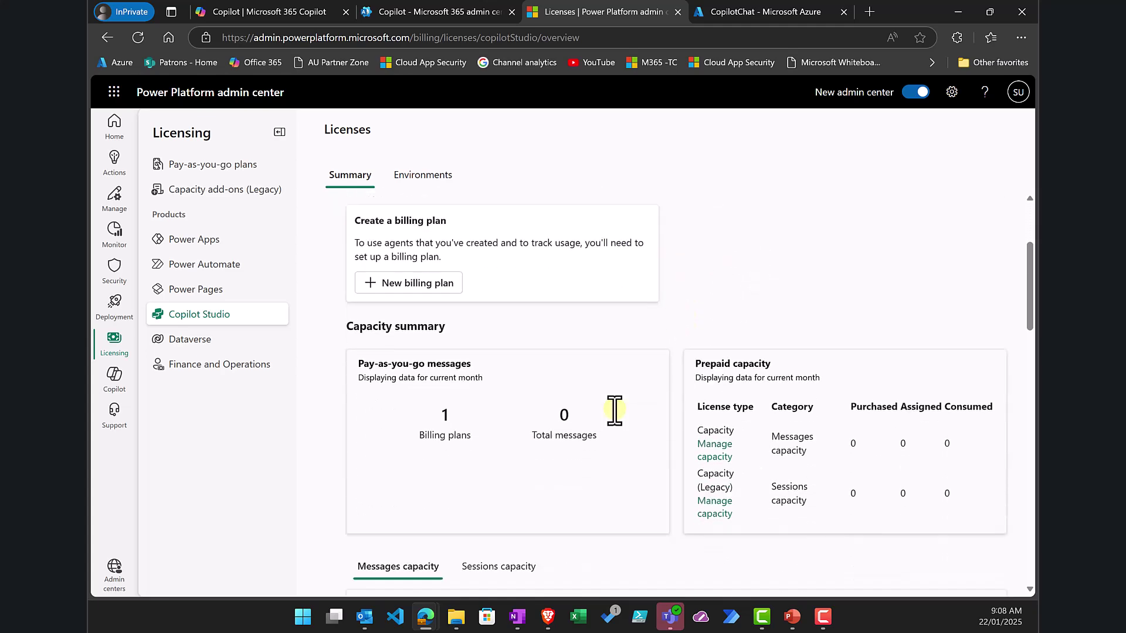
{"action": "scroll", "coordinate": [616, 416], "scroll_direction": "down", "scroll_amount": 6}
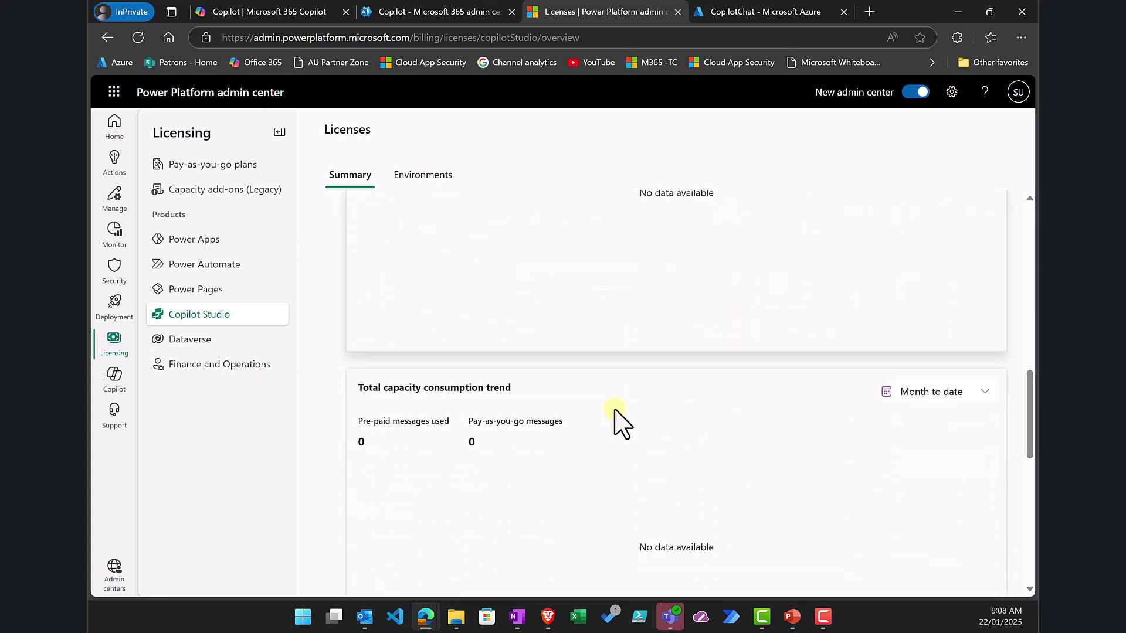
{"action": "scroll", "coordinate": [616, 416], "scroll_direction": "up", "scroll_amount": 4}
{"action": "scroll", "coordinate": [617, 415], "scroll_direction": "up", "scroll_amount": 2}
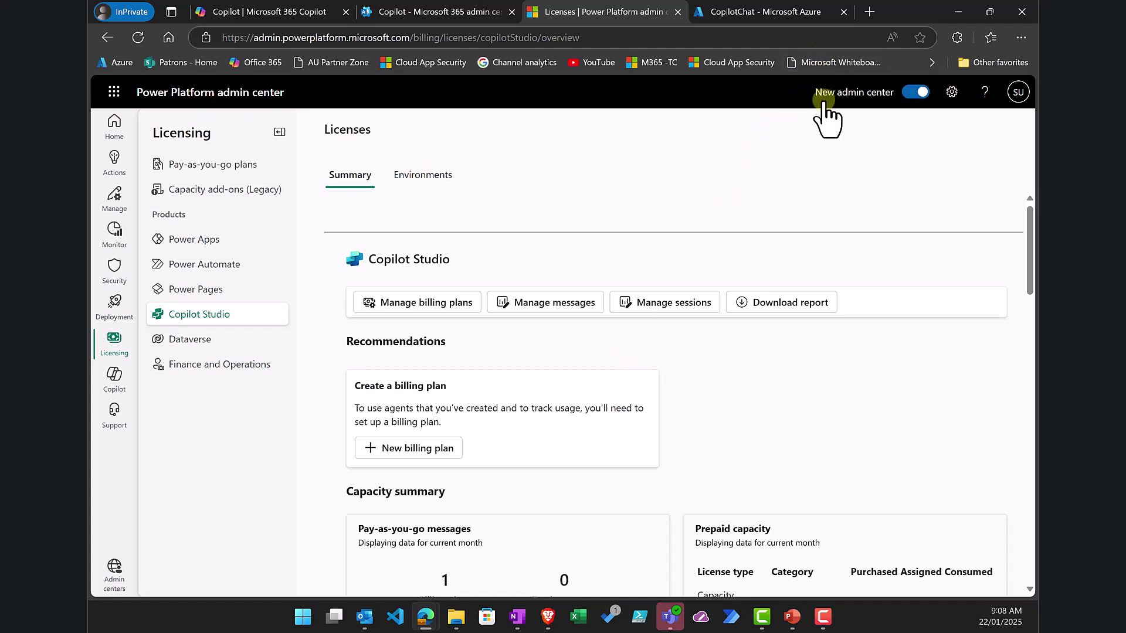
{"action": "left_click", "coordinate": [869, 11]}
Load the Copilot Studio home page from the 'copilotst' address-bar suggestion
{"action": "type", "text": "copilo"}
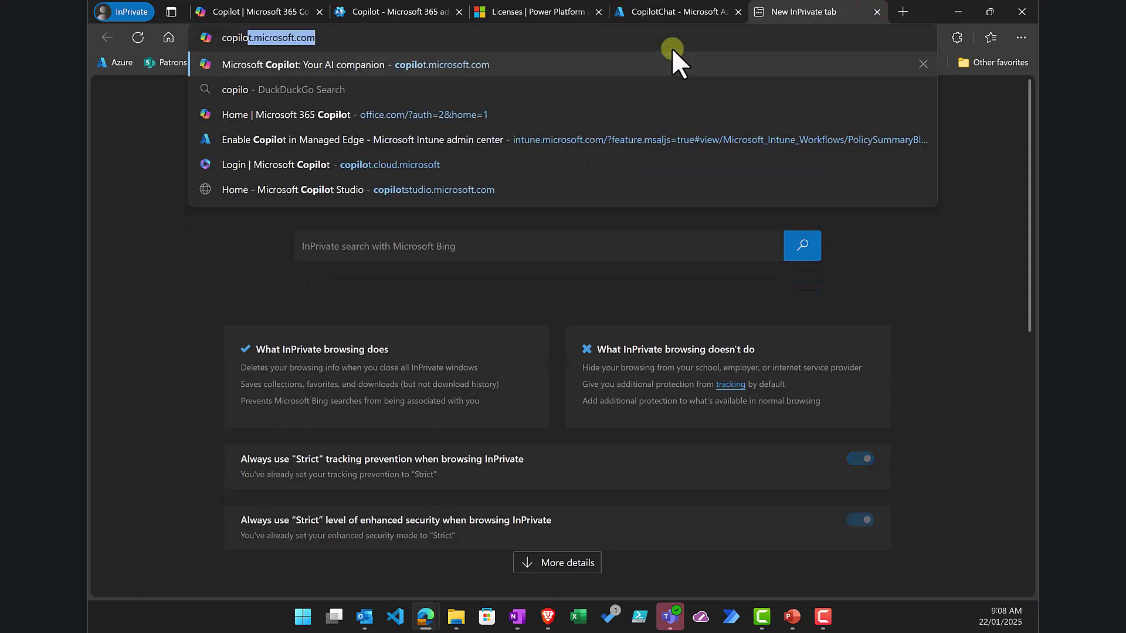
{"action": "type", "text": "tst"}
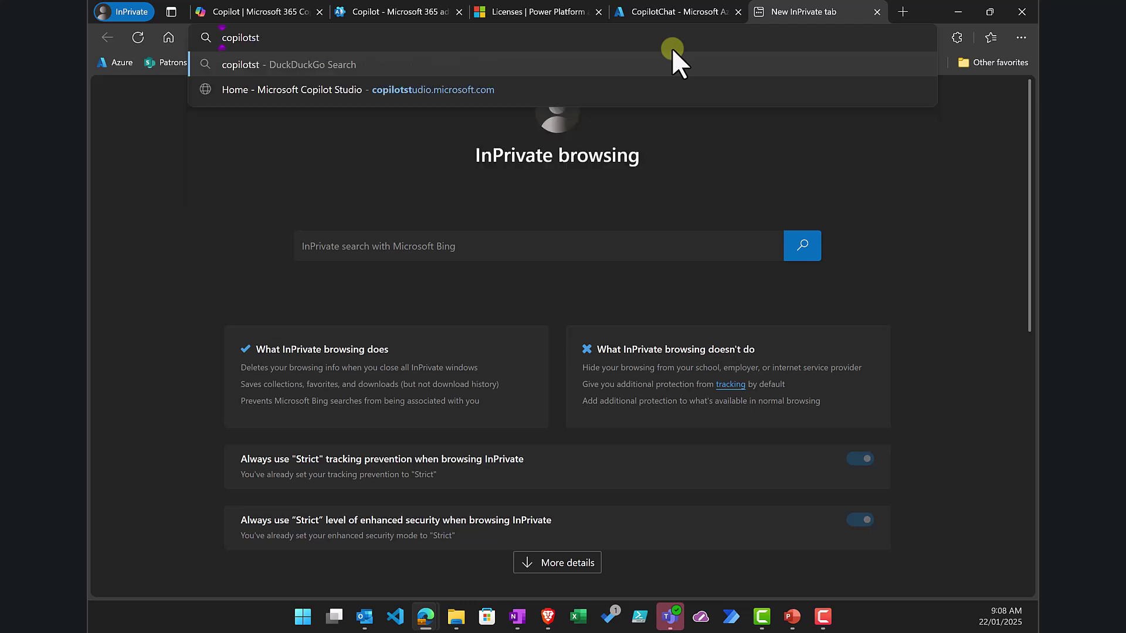
{"action": "key", "text": "Down"}
{"action": "key", "text": "Return"}
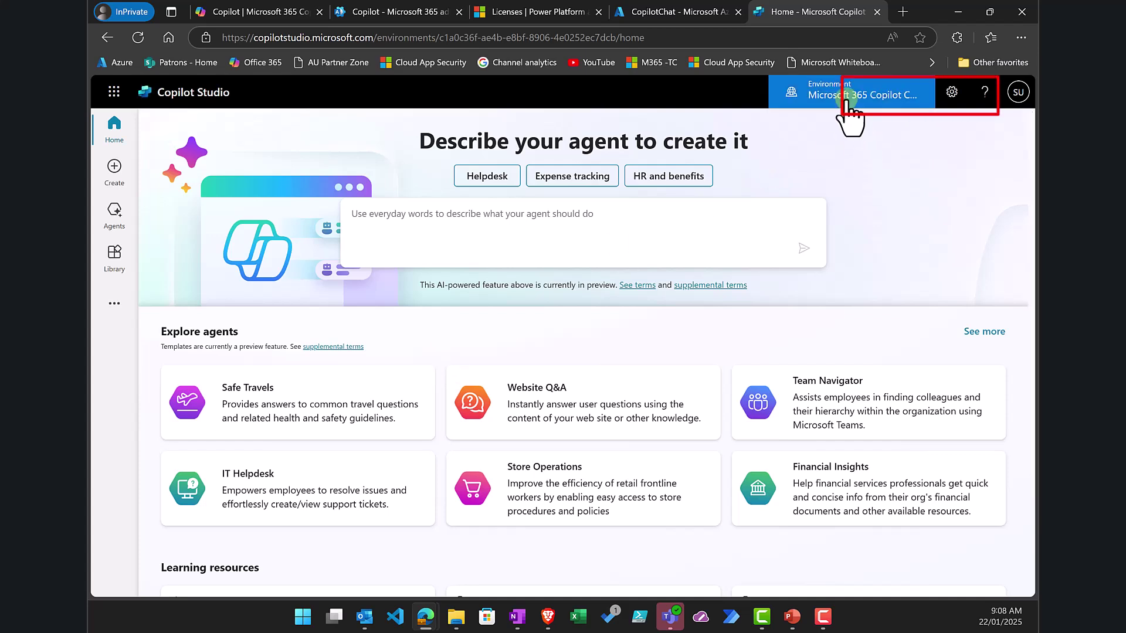
{"action": "left_click", "coordinate": [848, 101]}
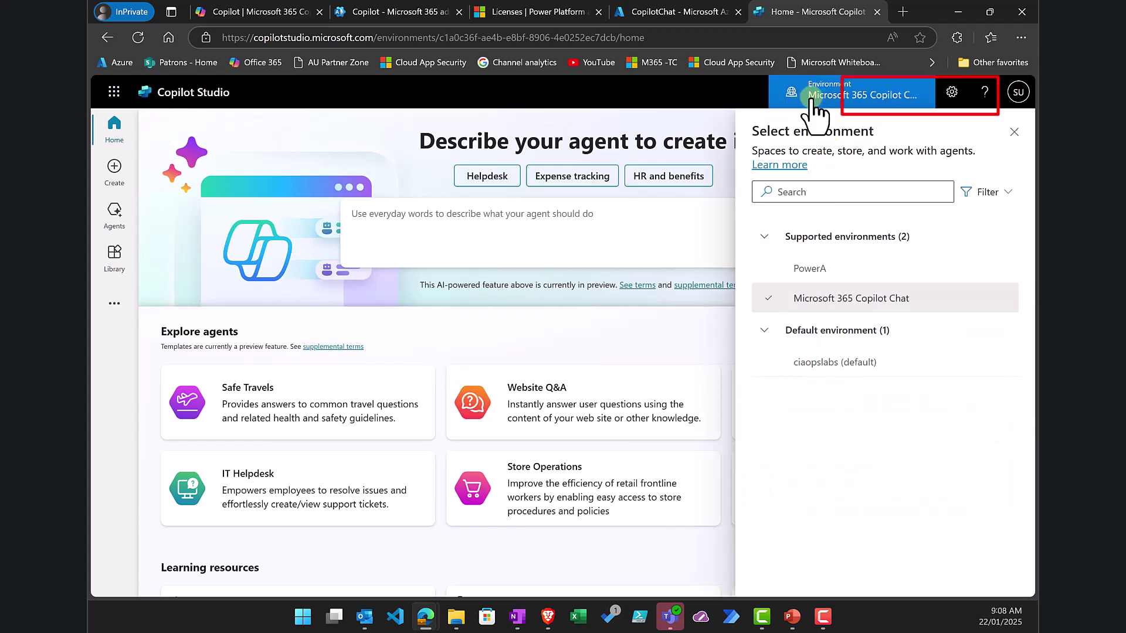
{"action": "left_click", "coordinate": [818, 366]}
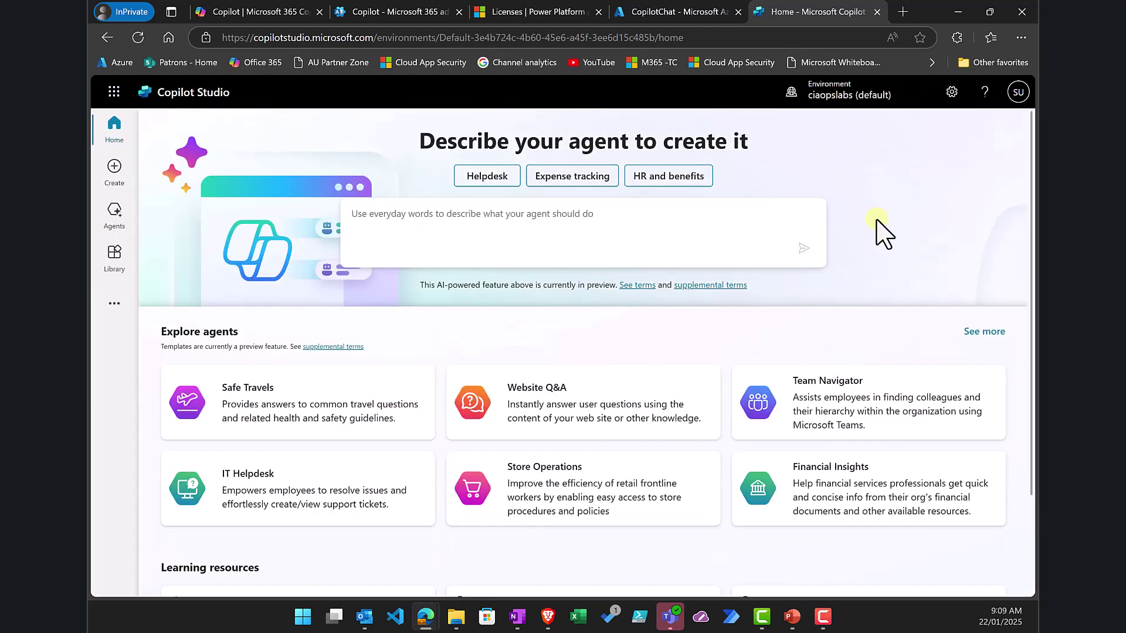
{"action": "left_click", "coordinate": [847, 97]}
{"action": "mouse_move", "coordinate": [833, 305]}
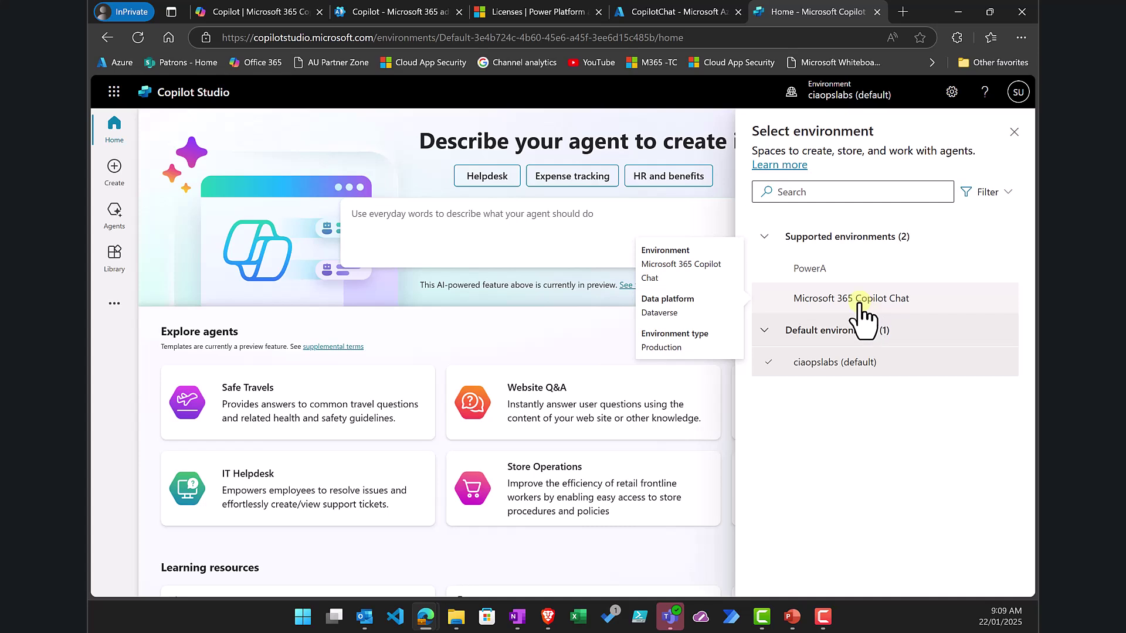
{"action": "left_click", "coordinate": [860, 300]}
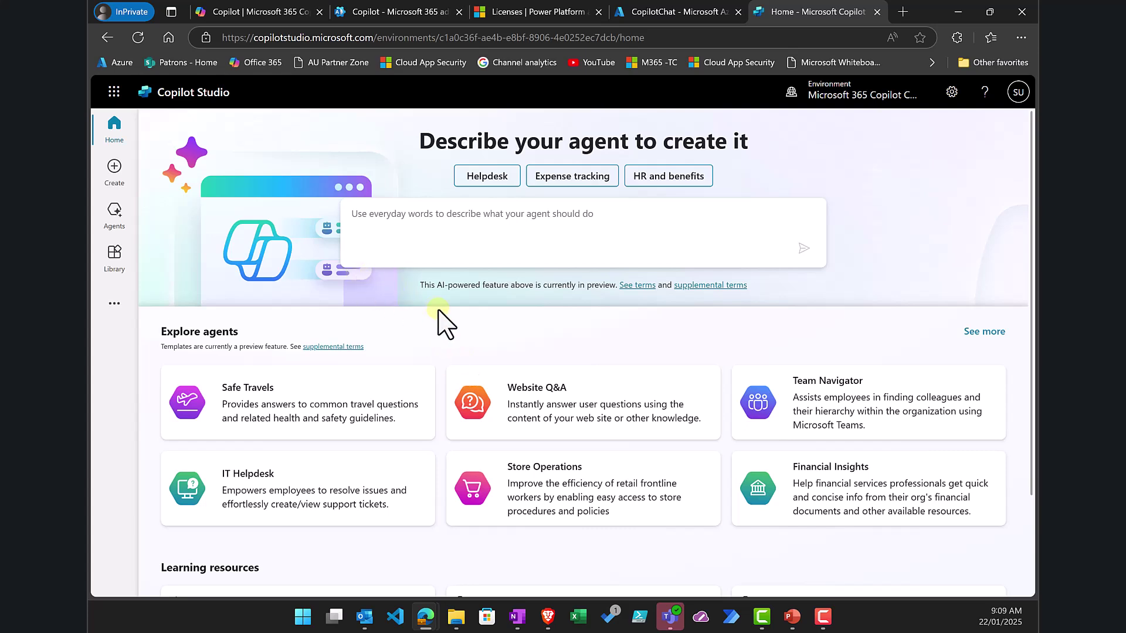
Switch to the 'Copilot | Microsoft 365 Copilot' tab showing the chat start page
{"action": "left_click", "coordinate": [257, 8]}
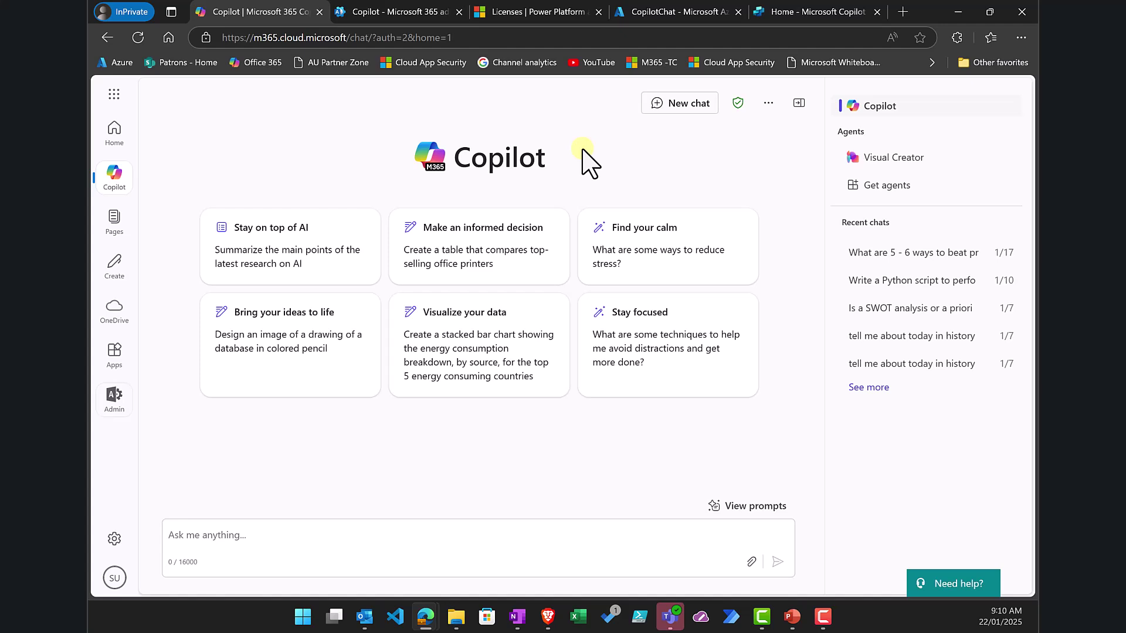
Switch back to the 'Home - Microsoft Copilot Studio' tab in the Copilot Chat environment
{"action": "left_click", "coordinate": [796, 10]}
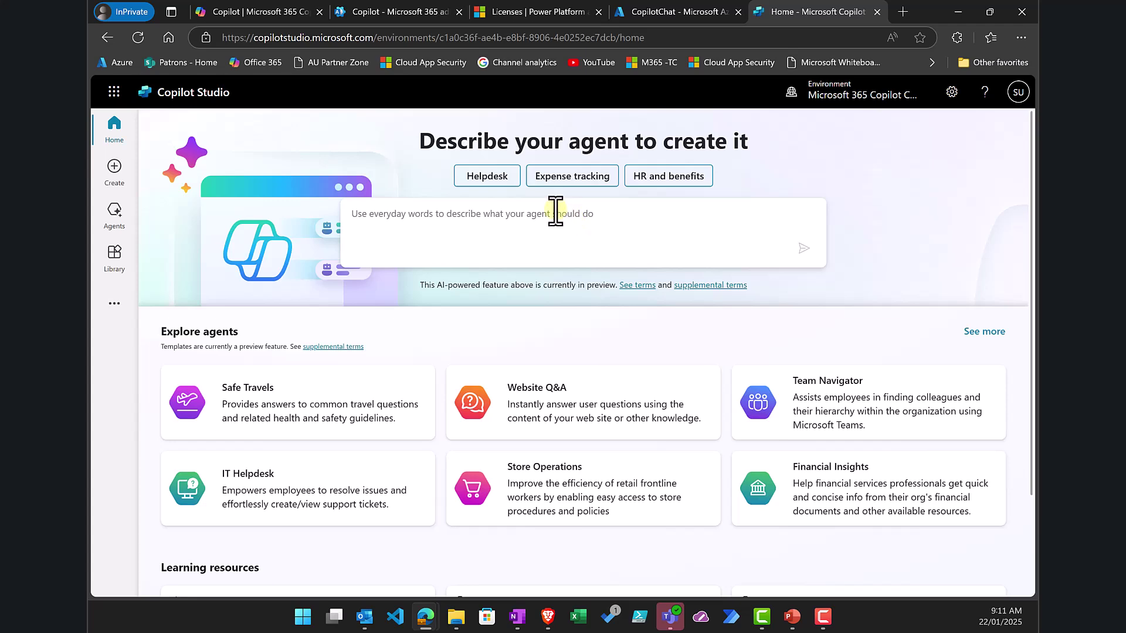
Go from the Microsoft 365 Copilot settings to Power Platform's pay-as-you-go billing plans list
{"action": "left_click", "coordinate": [386, 13]}
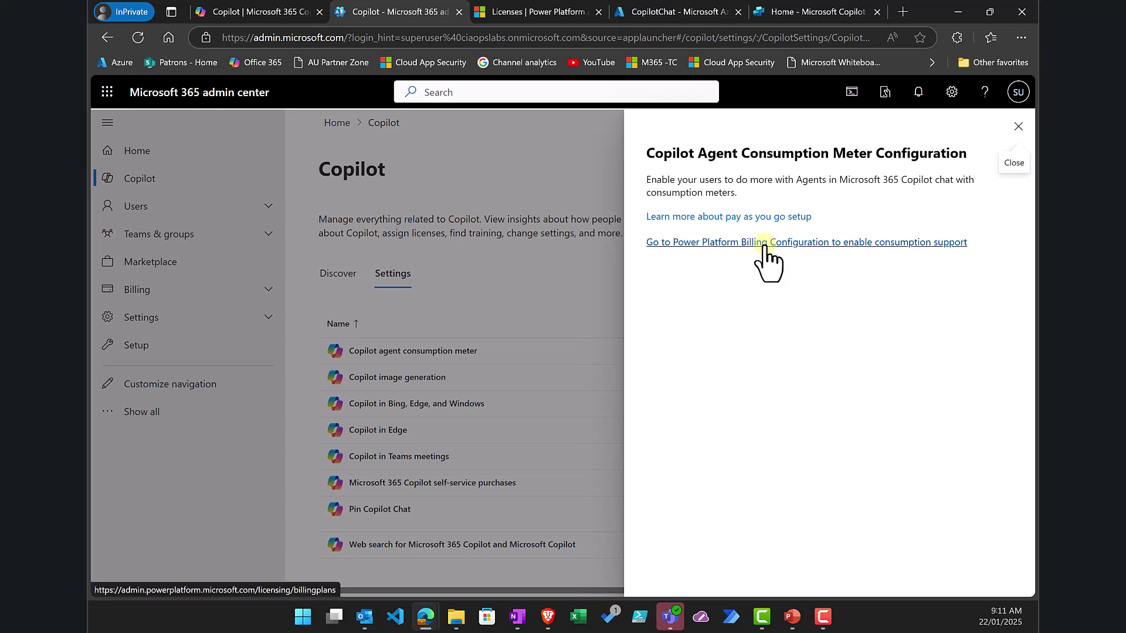
{"action": "left_click", "coordinate": [532, 15]}
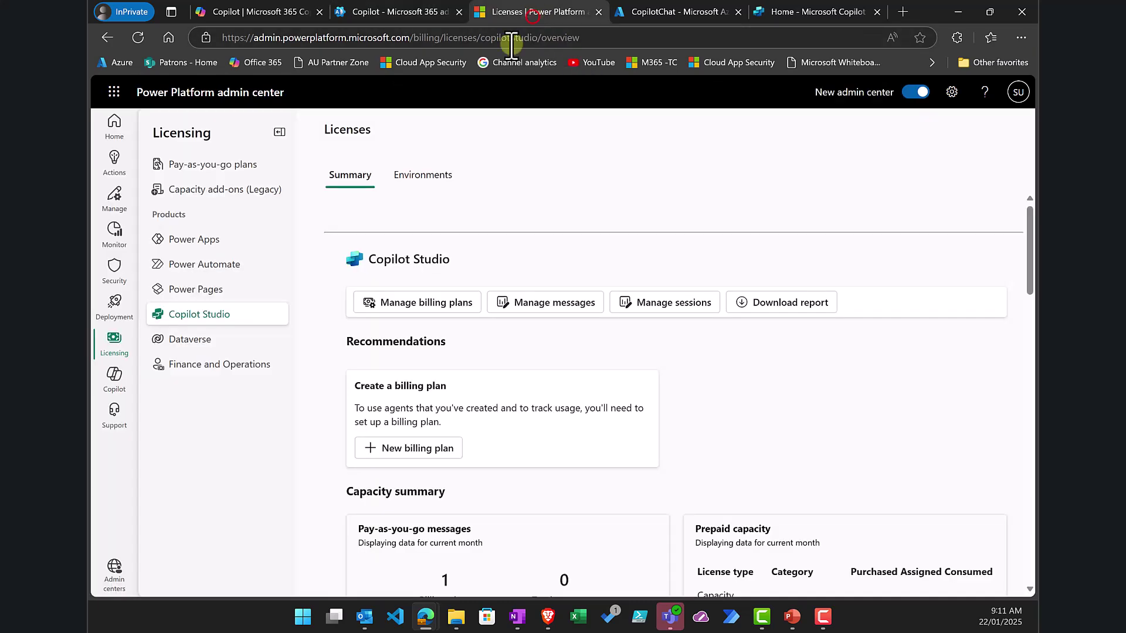
{"action": "left_click", "coordinate": [203, 163]}
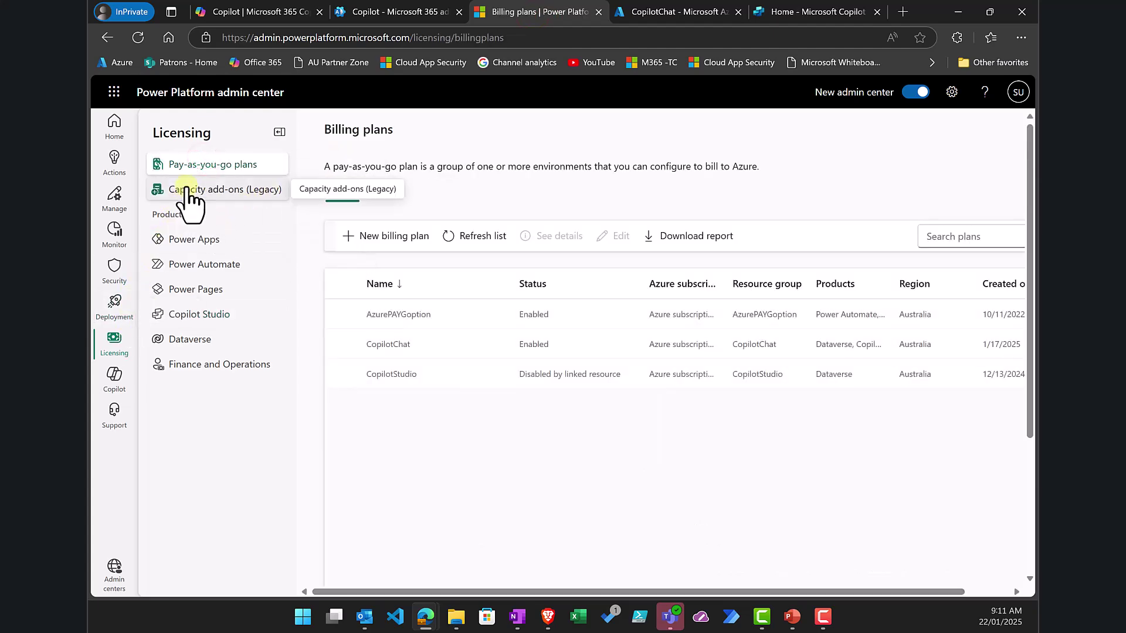
{"action": "left_click", "coordinate": [370, 240]}
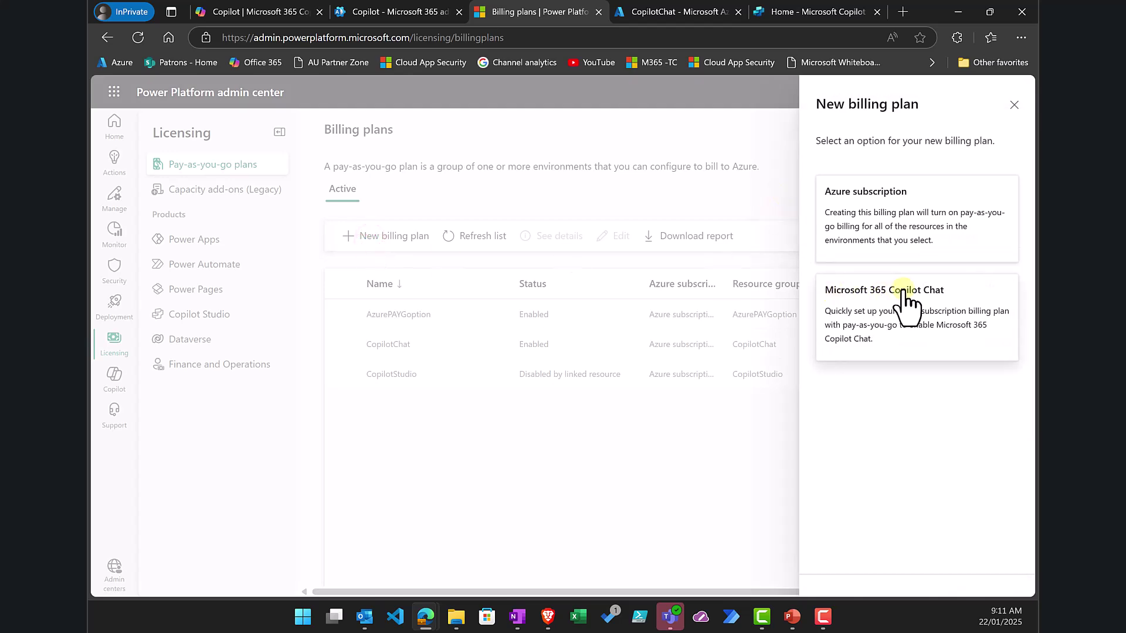
{"action": "left_click", "coordinate": [904, 292]}
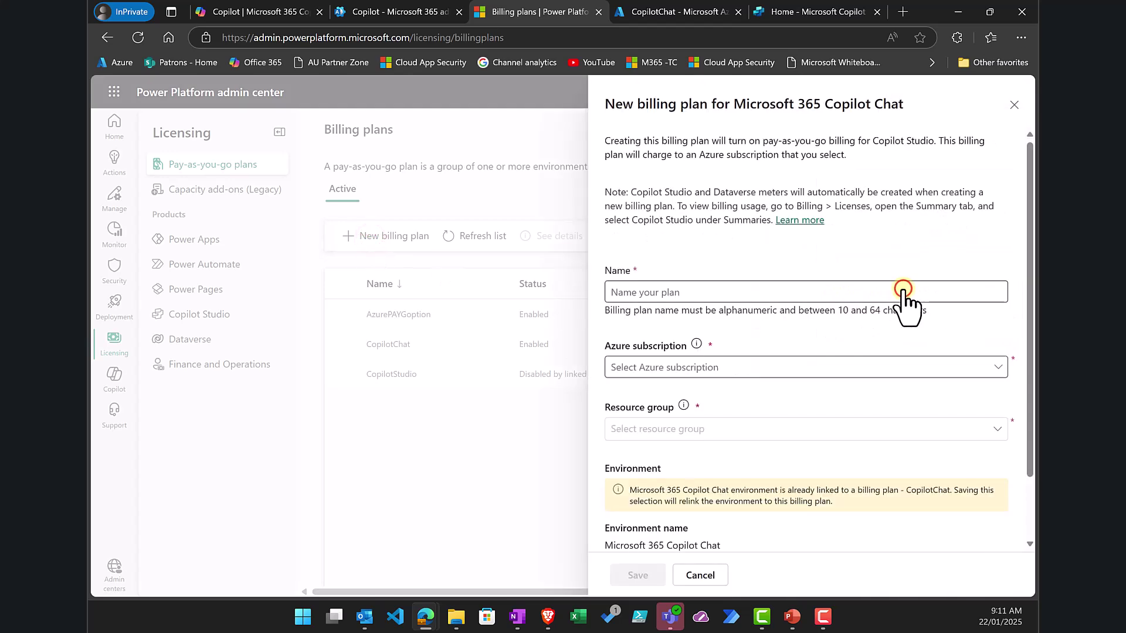
{"action": "left_click", "coordinate": [783, 368]}
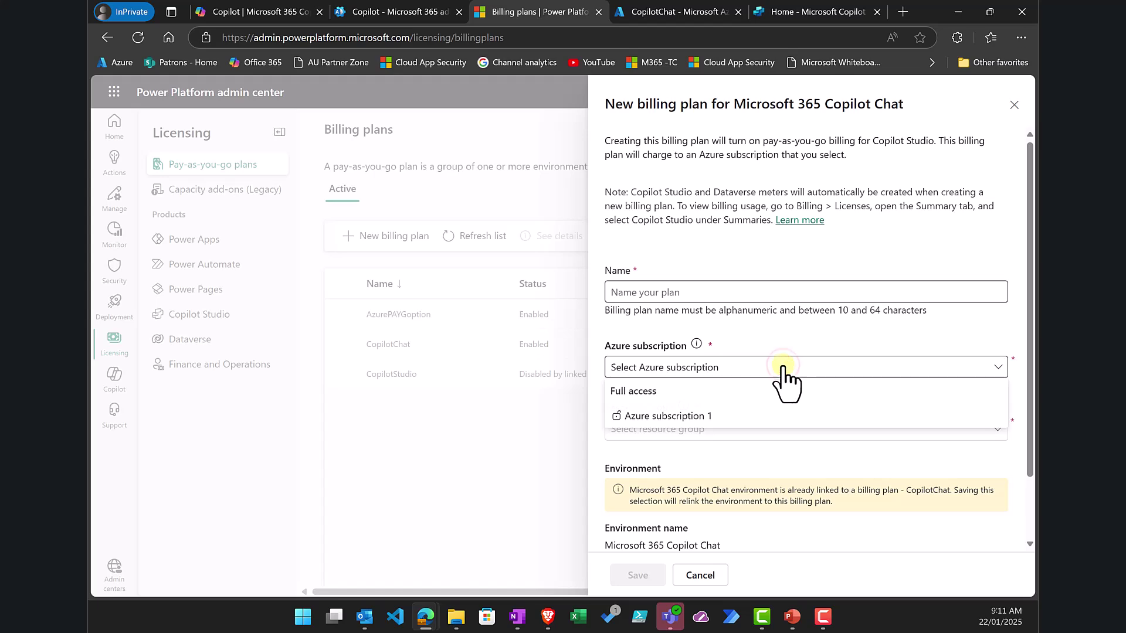
{"action": "left_click", "coordinate": [783, 368]}
{"action": "left_click", "coordinate": [1014, 106]}
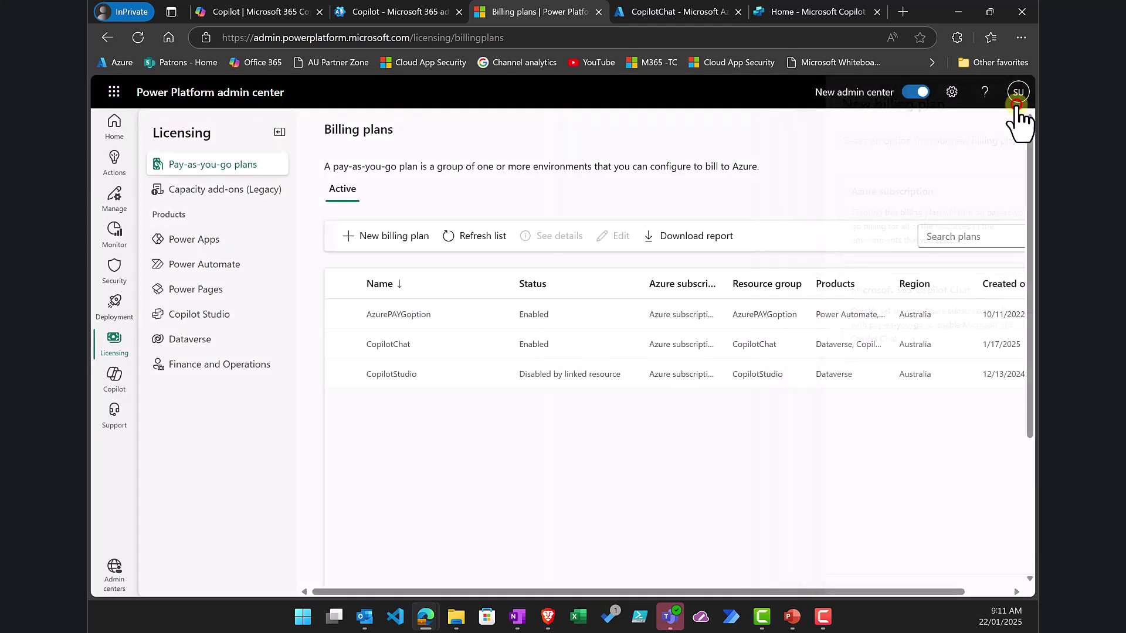
In Copilot Studio, confirm Microsoft 365 Copilot Chat is the current environment, not PowerA or ciaopslabs
{"action": "left_click", "coordinate": [658, 9]}
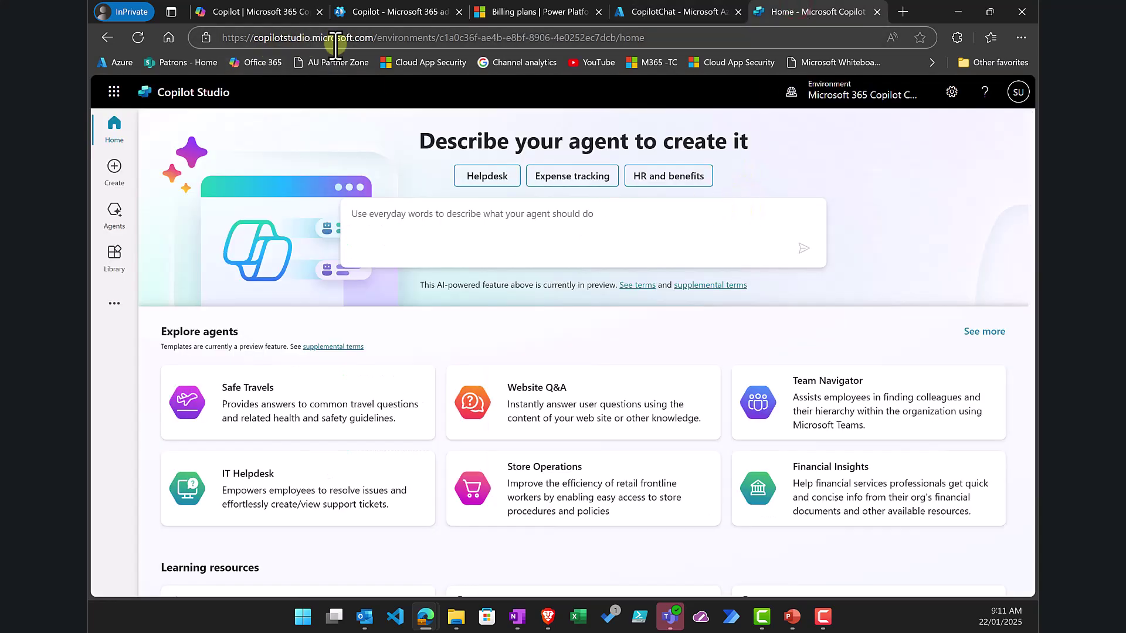
{"action": "left_click", "coordinate": [821, 95]}
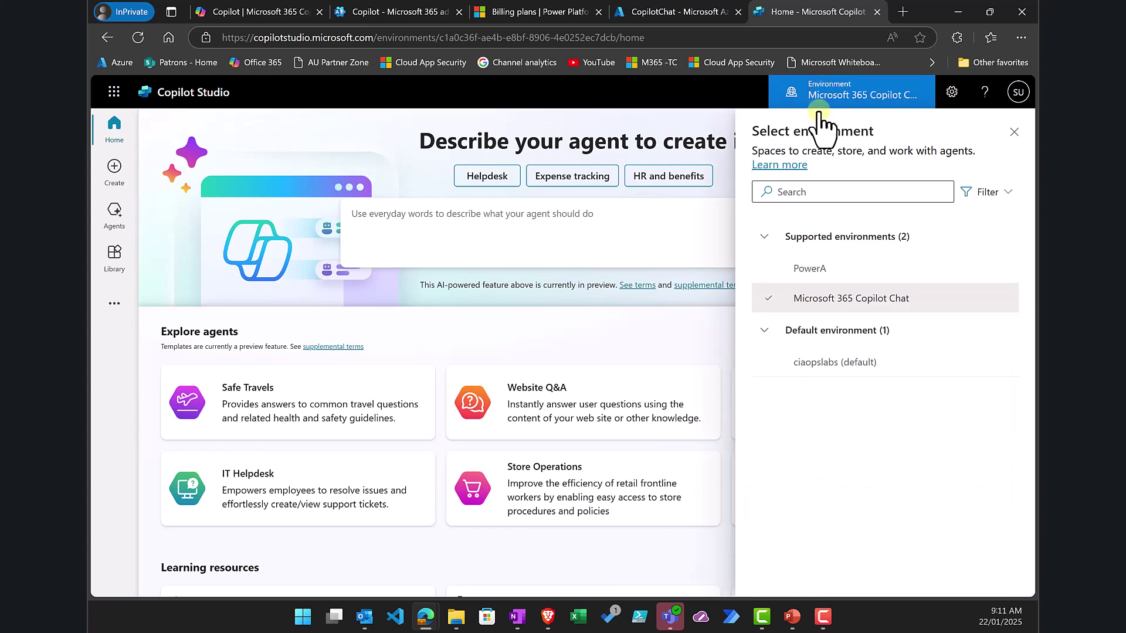
{"action": "left_click", "coordinate": [1014, 133]}
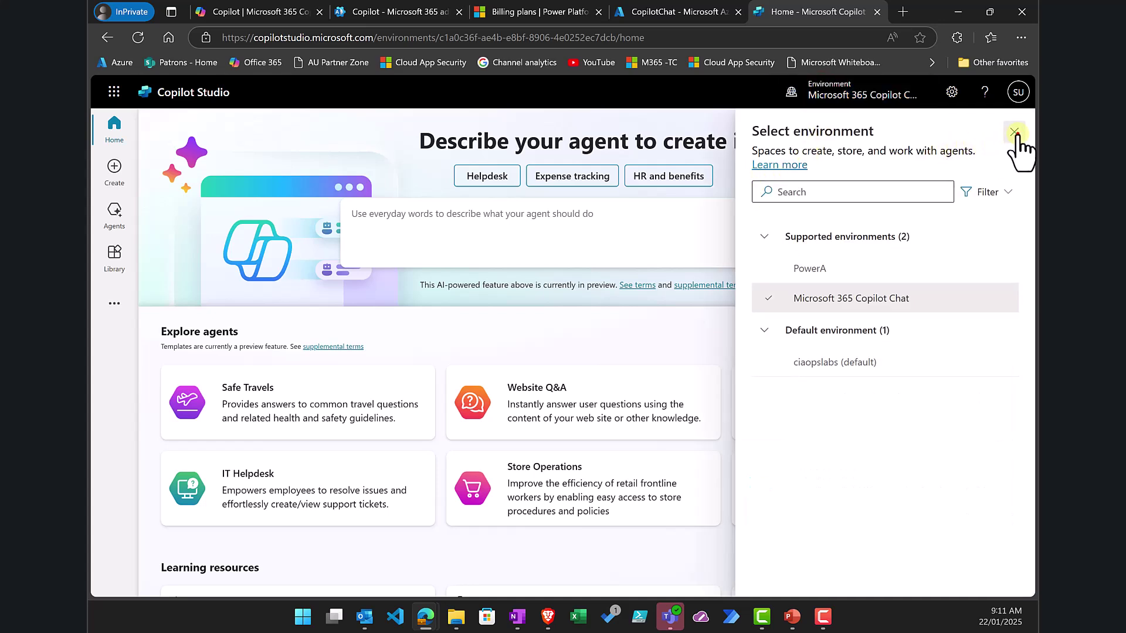